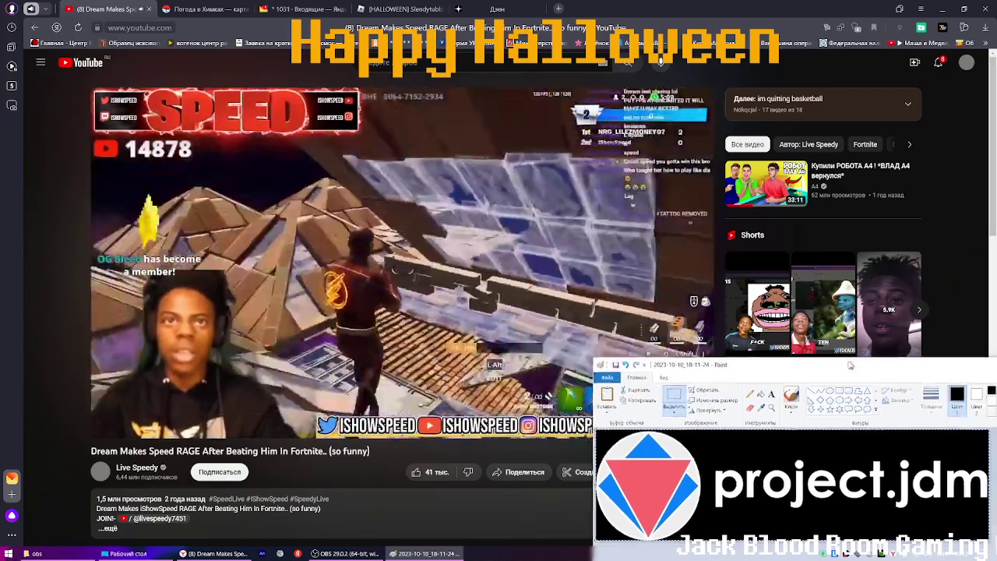
Minimize the browser and close the 2023-10-10_18-11-24 image in Paint without saving its changes
mouse_move(851, 364)
mouse_down()
mouse_move(580, 170)
mouse_move(777, 242)
mouse_up()
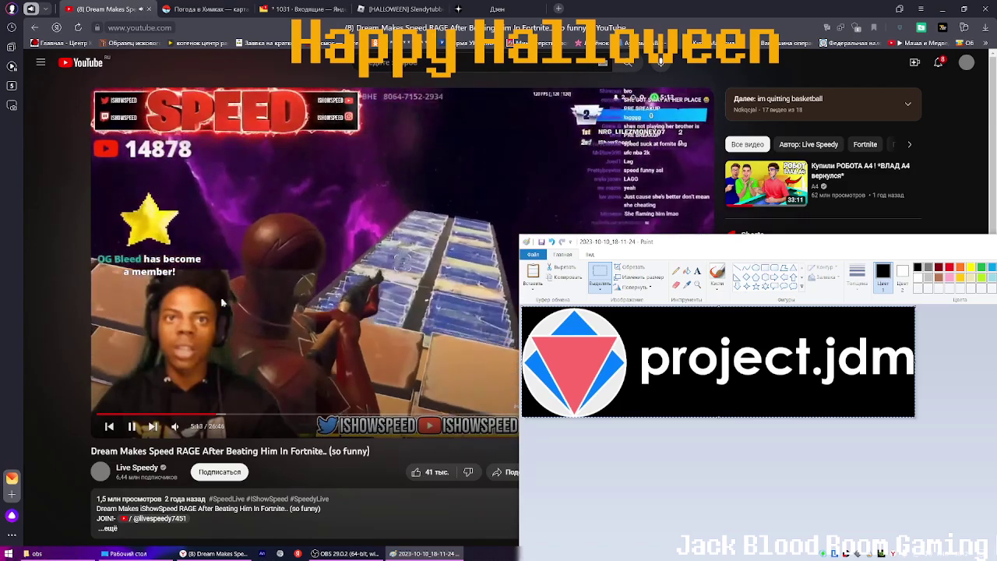
click(78, 298)
click(447, 101)
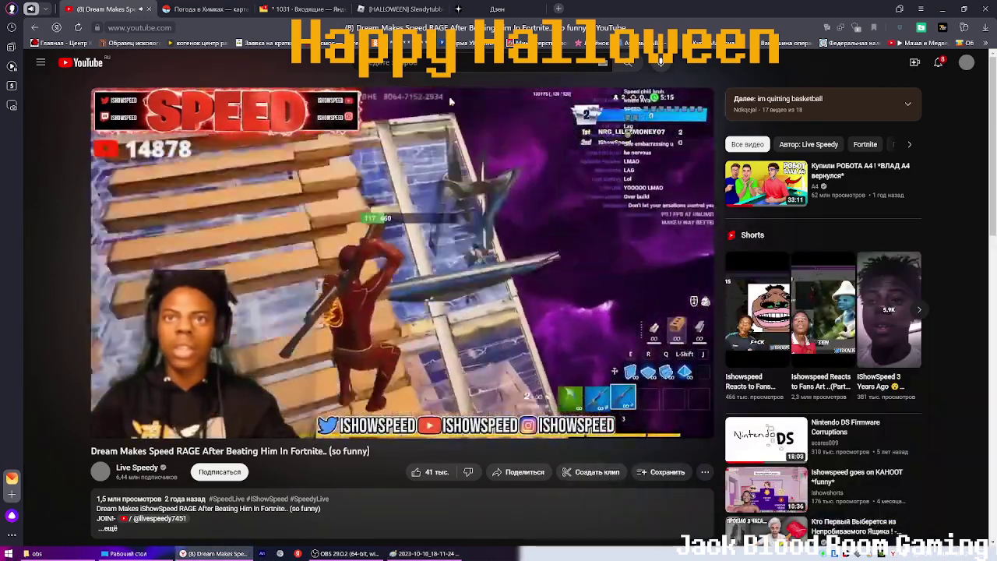
click(942, 9)
mouse_move(846, 247)
mouse_down()
mouse_move(479, 140)
mouse_move(469, 142)
mouse_move(467, 175)
mouse_up()
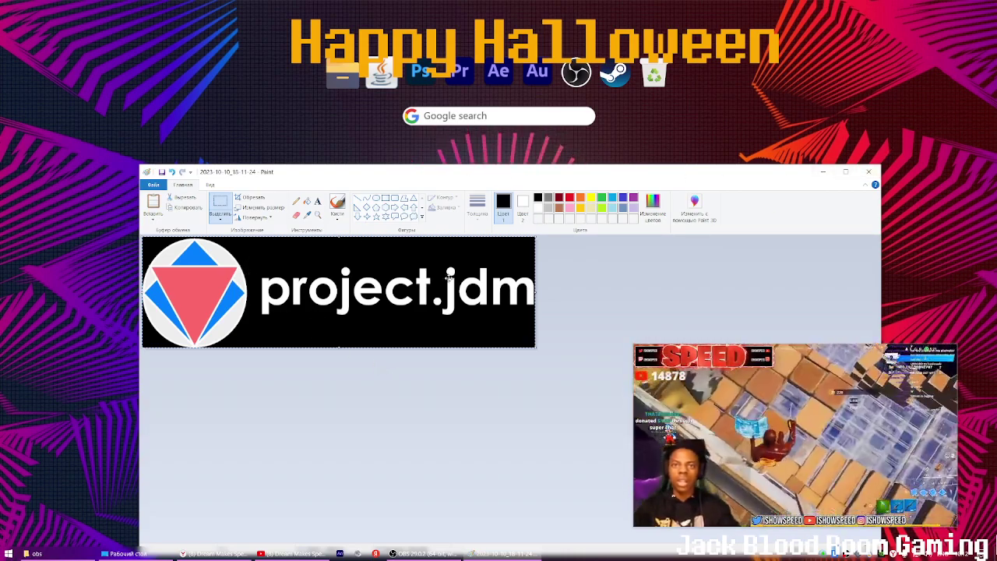
click(868, 172)
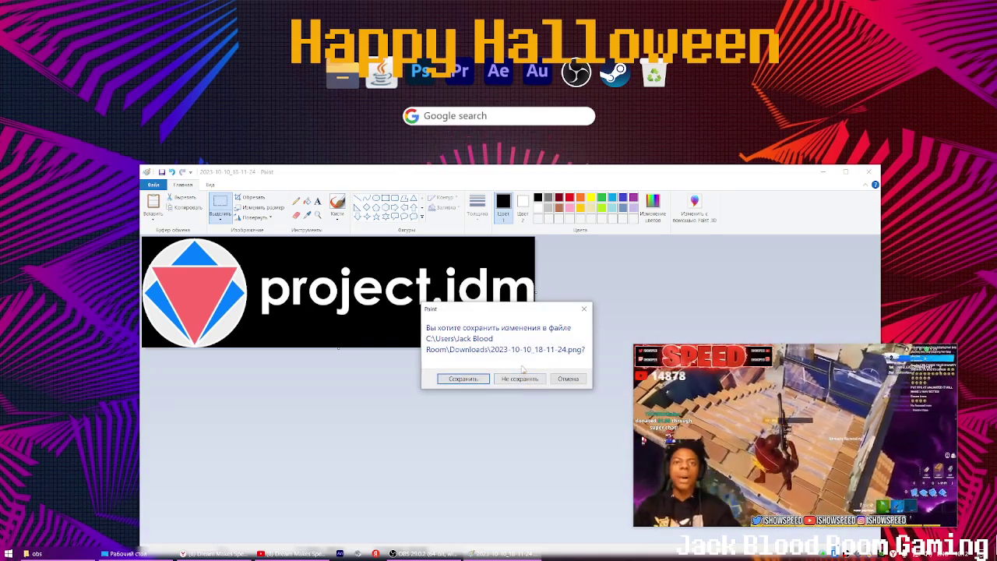
click(518, 380)
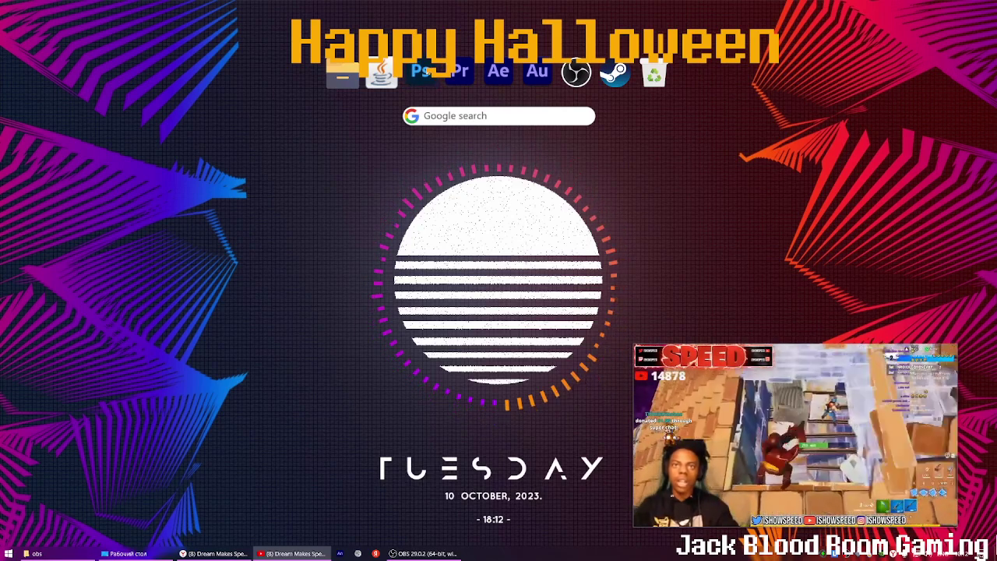
Look through the desktop's Новая папка and the folder 23 on drive D: for the logo image
click(84, 552)
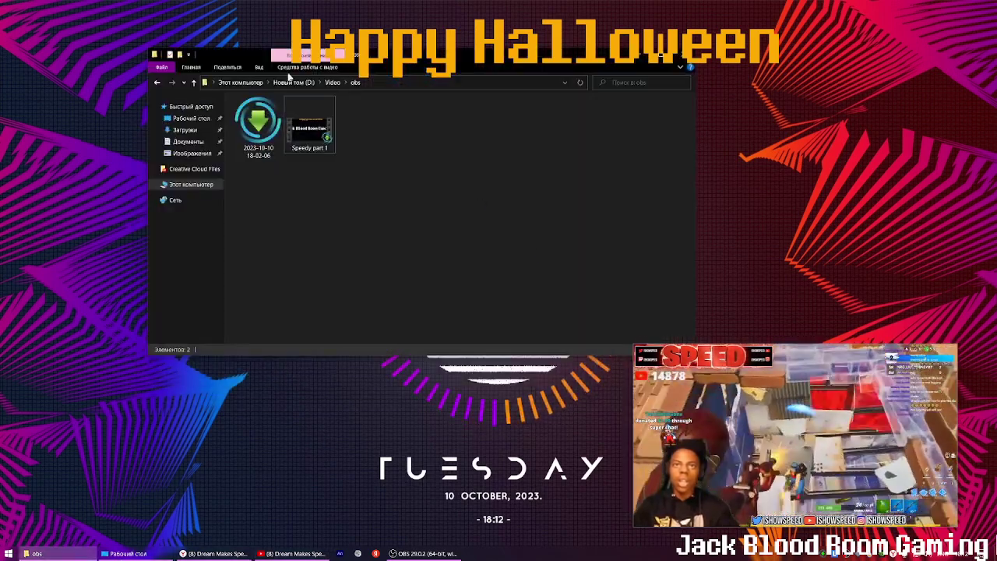
click(249, 82)
double_click(296, 175)
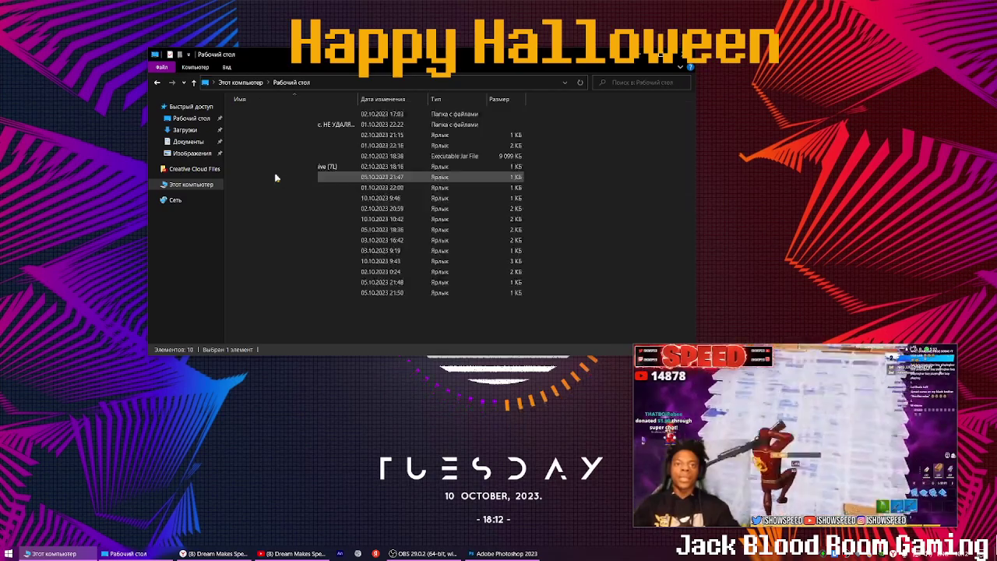
double_click(256, 113)
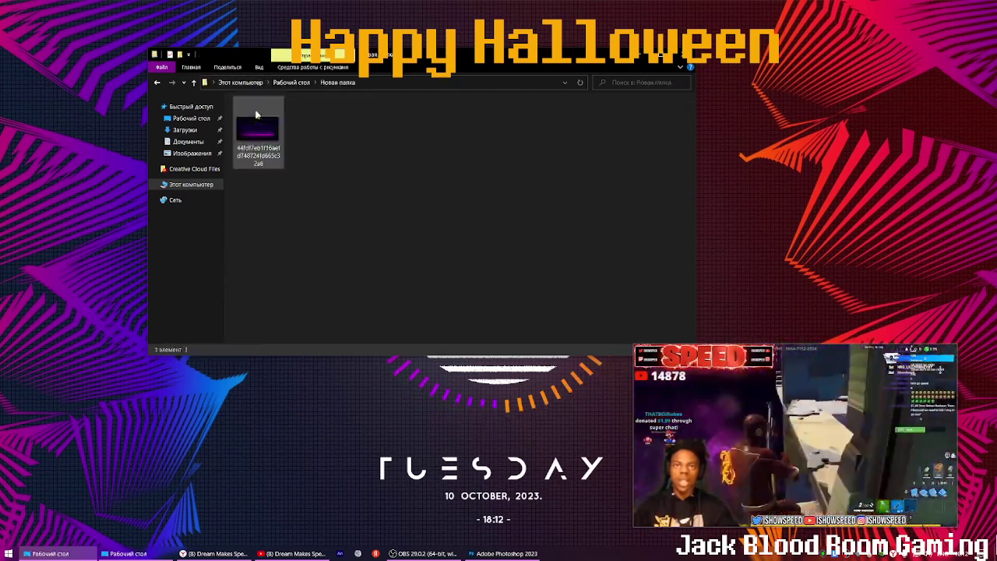
click(290, 82)
click(240, 83)
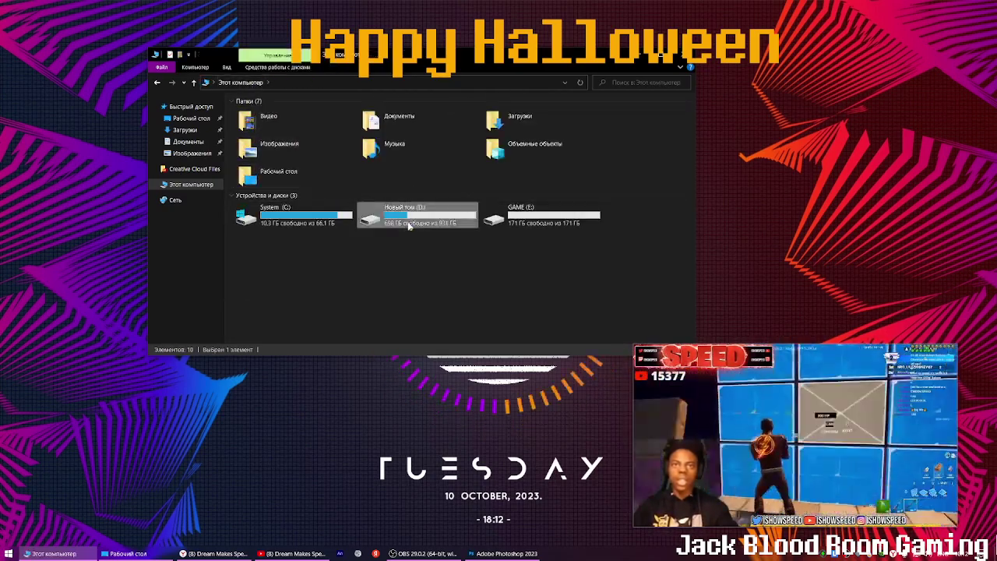
double_click(407, 215)
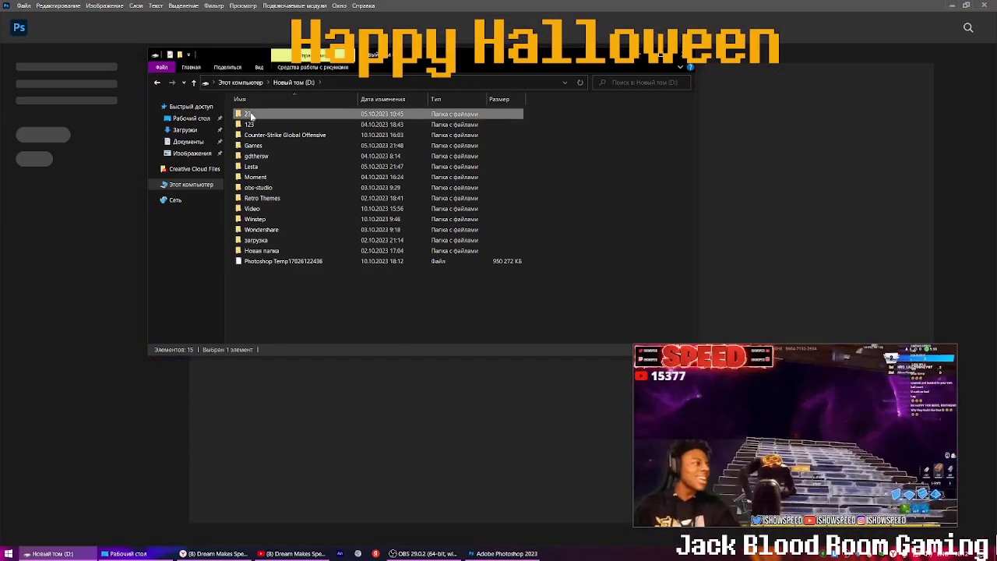
double_click(257, 114)
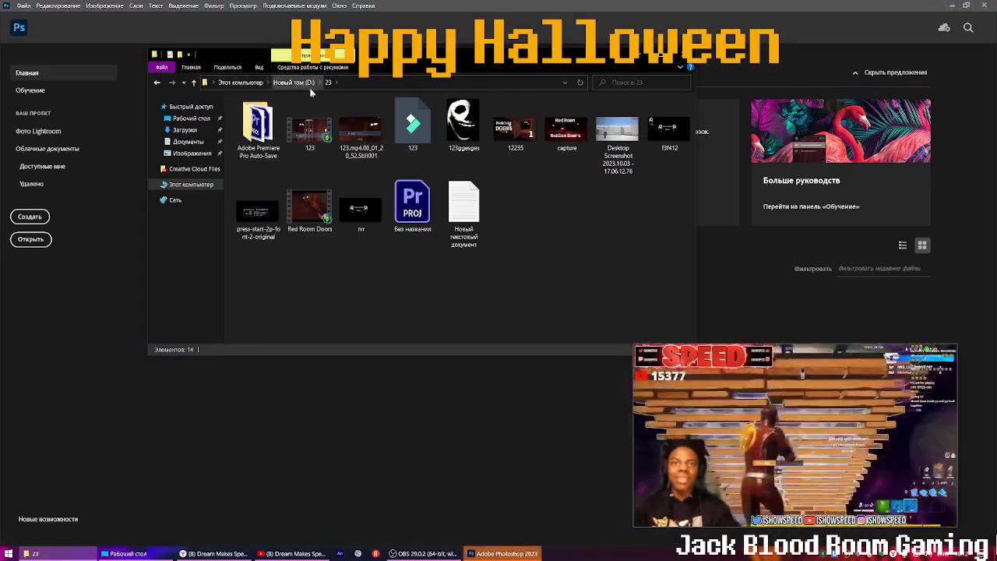
Open 2023-10-10_18-11-24.png from the Downloads folder in Photoshop, assigning the working RGB profile Adobe RGB (1998)
click(184, 129)
drag(262, 129, 488, 510)
drag(503, 550, 545, 258)
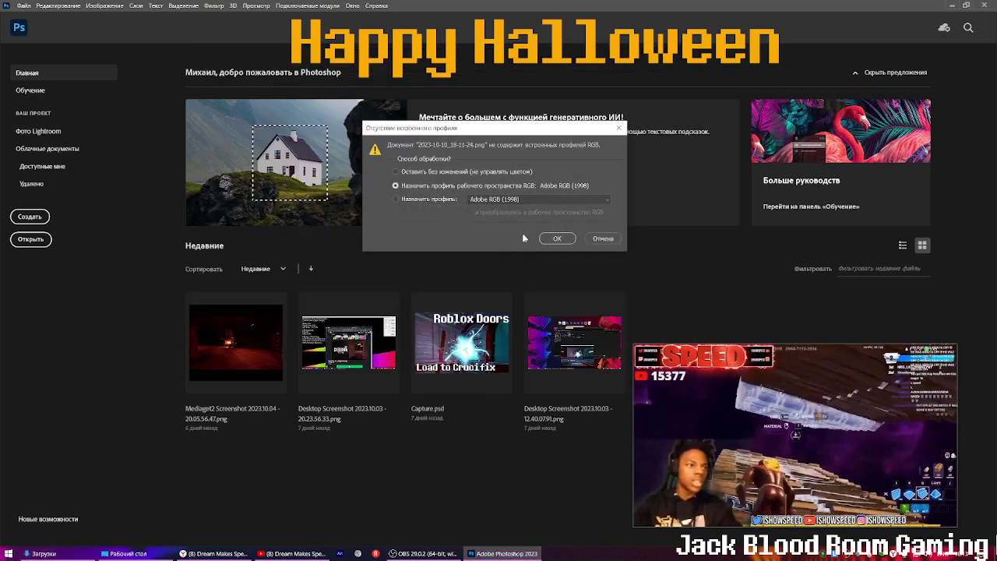
click(559, 238)
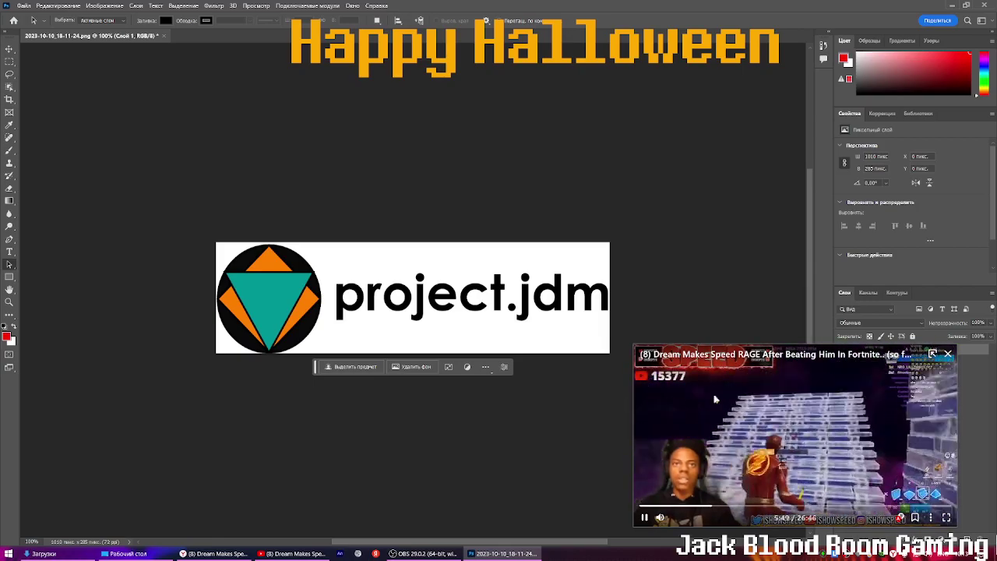
click(9, 61)
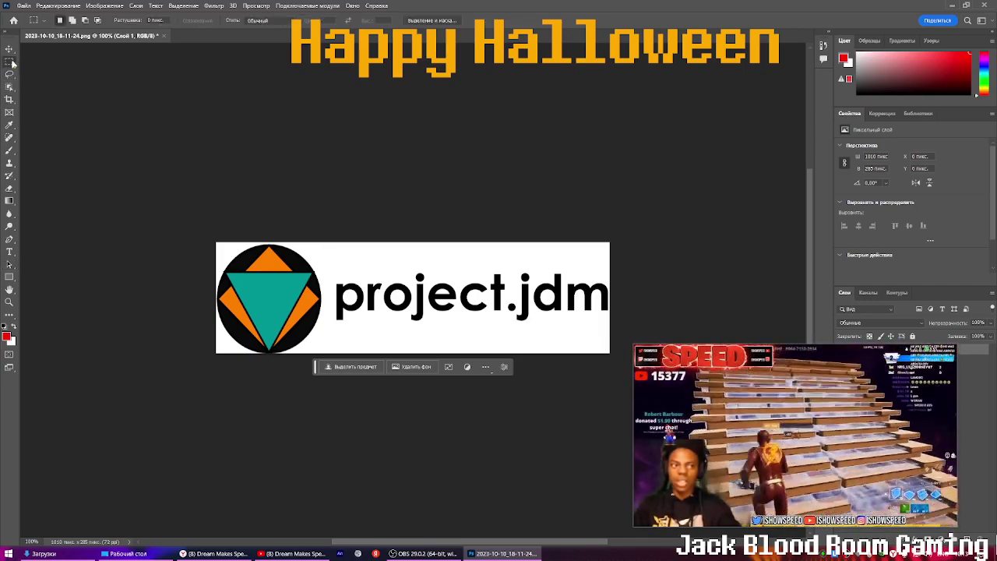
drag(222, 247, 609, 353)
click(609, 355)
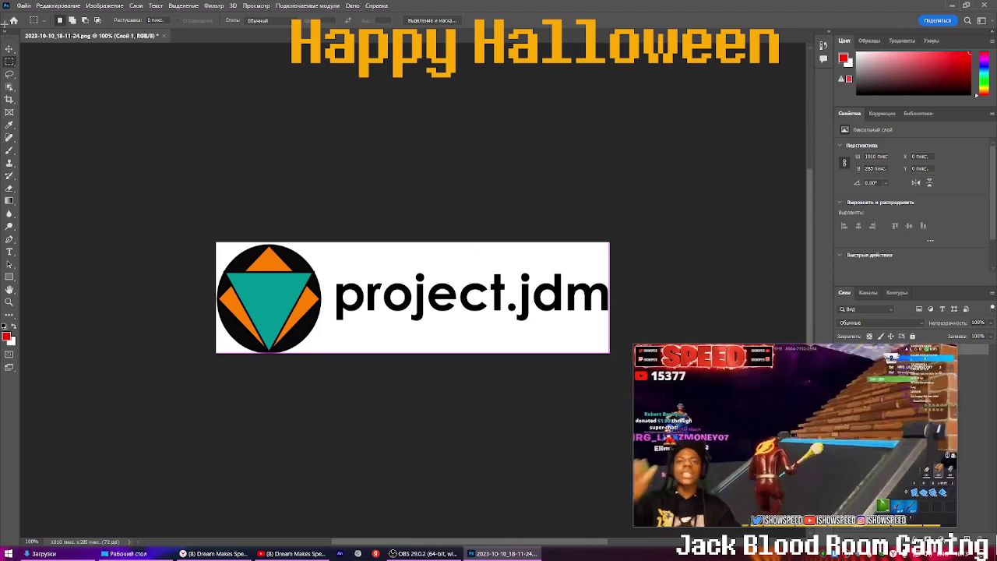
click(11, 264)
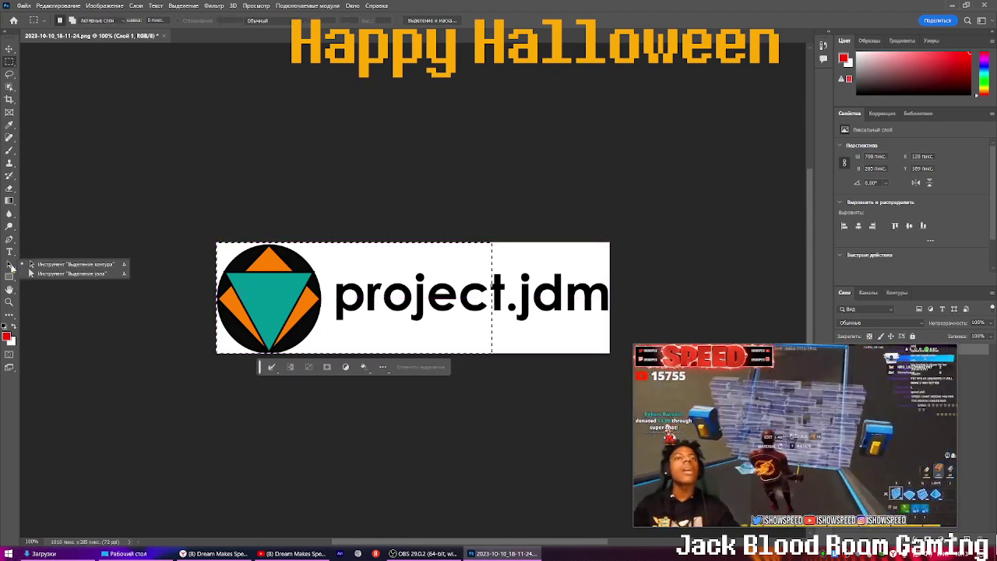
Select a rectangular area about 70 × 44 px of white background above the project.jdm lettering and delete it
click(10, 61)
drag(371, 257, 399, 275)
key(Delete)
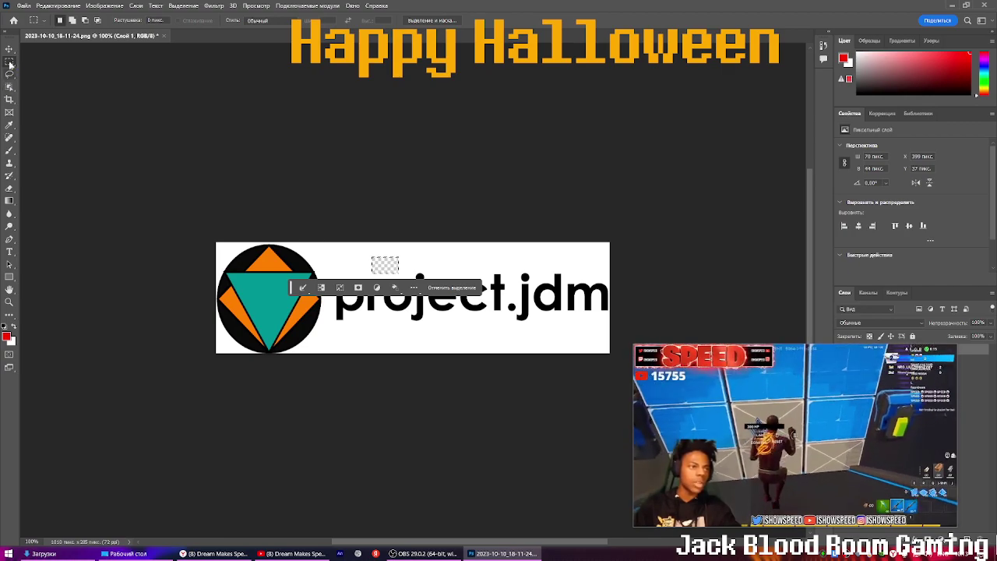
Try rectangular marquee selections of the white background above the lettering and along the image's upper edge
drag(527, 263, 381, 234)
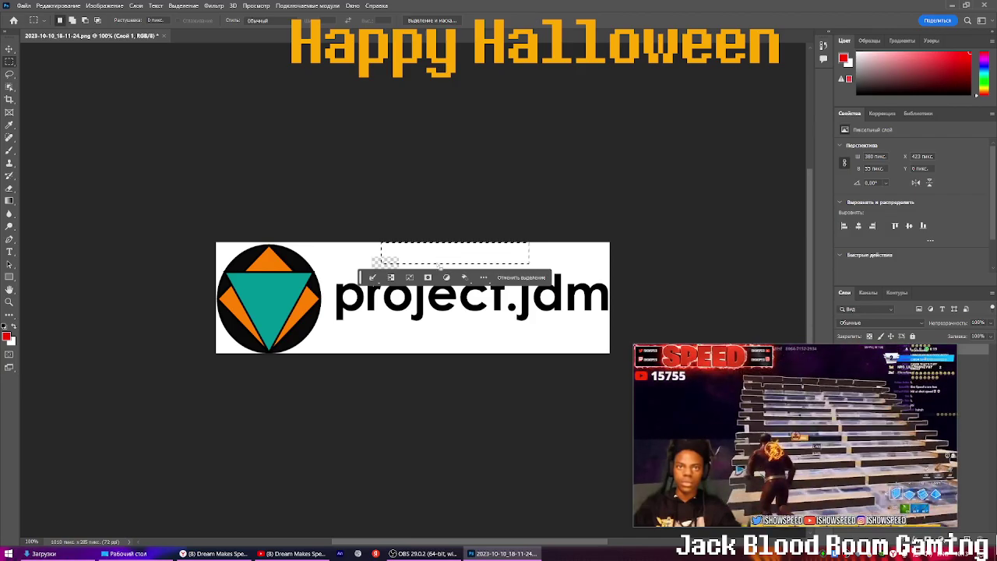
click(448, 278)
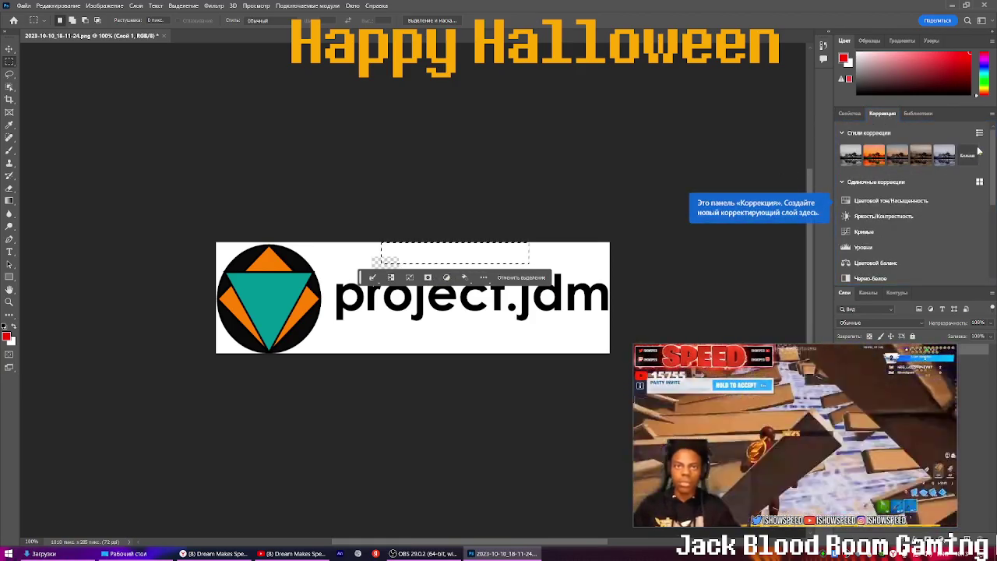
click(597, 270)
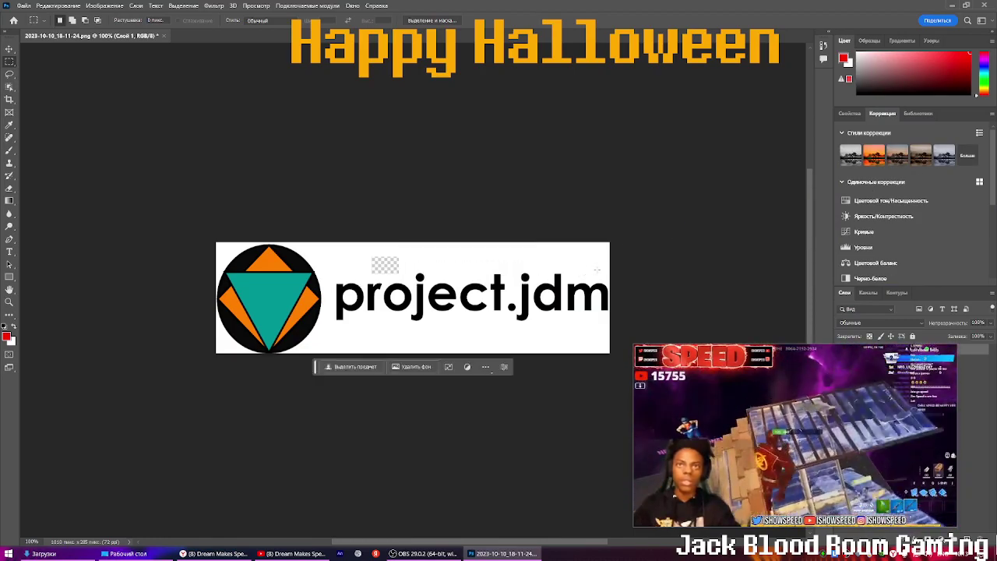
drag(610, 268, 485, 226)
drag(217, 243, 696, 136)
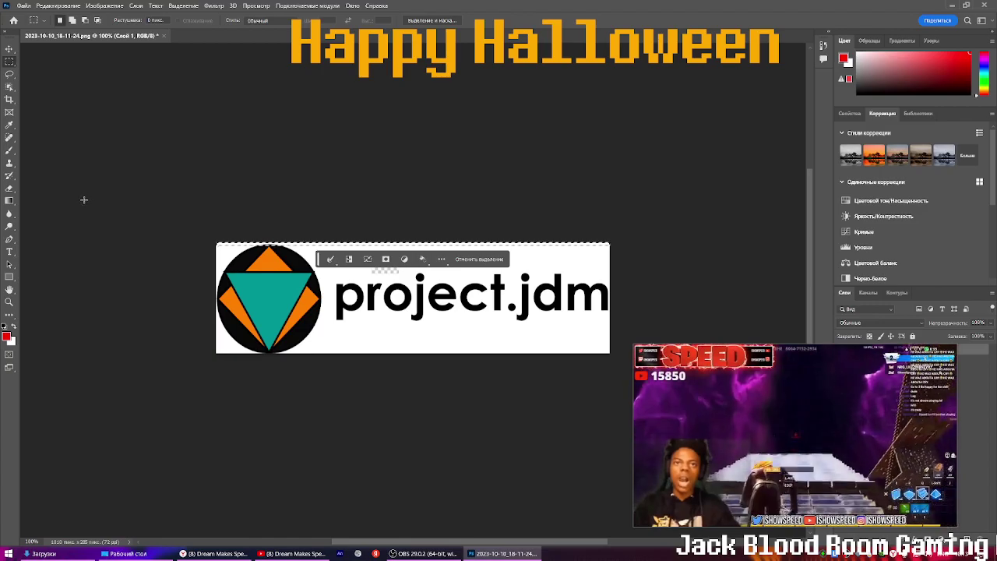
click(879, 469)
drag(879, 468, 901, 438)
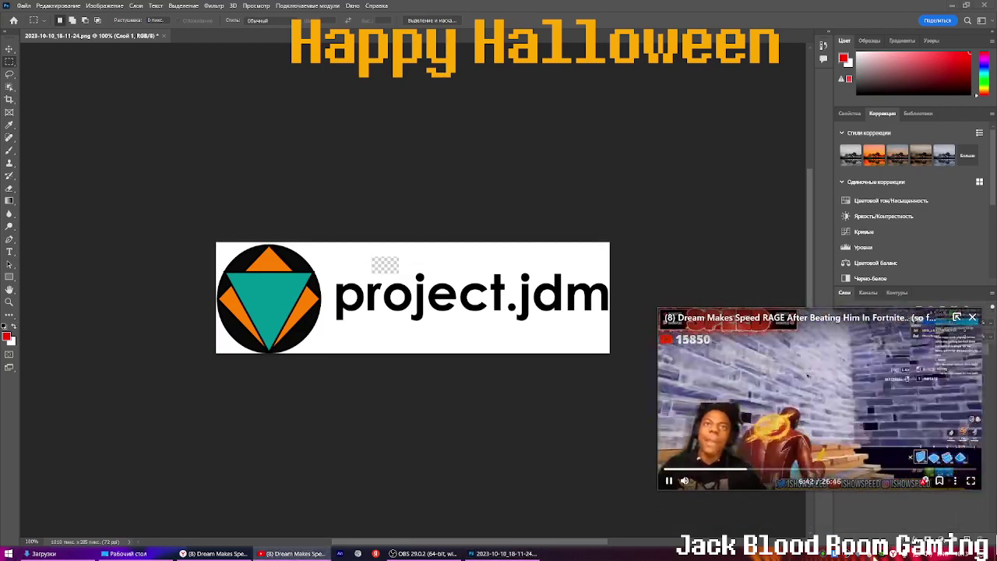
scroll(502, 376, up, 2)
scroll(502, 376, down, 1)
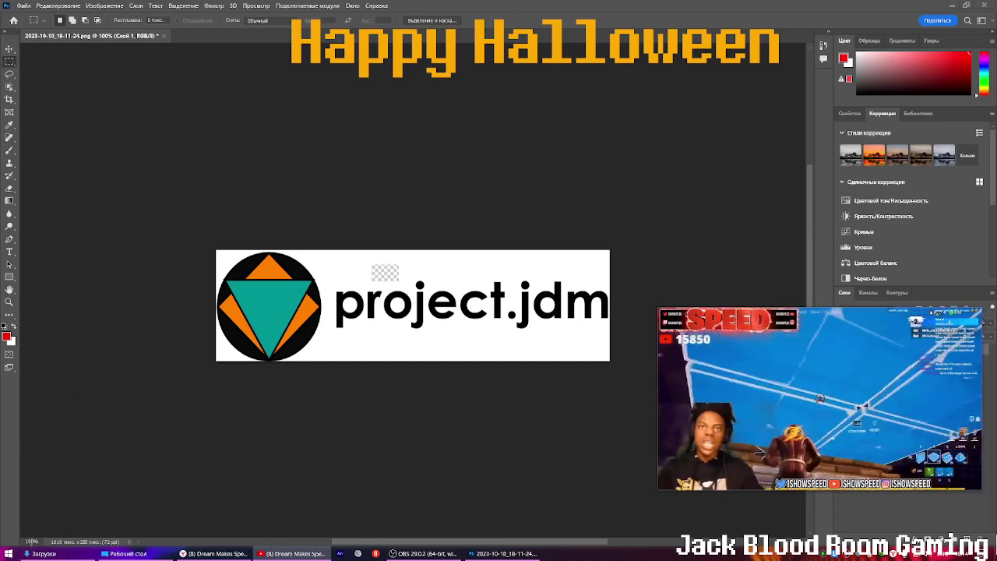
key(ctrl+a)
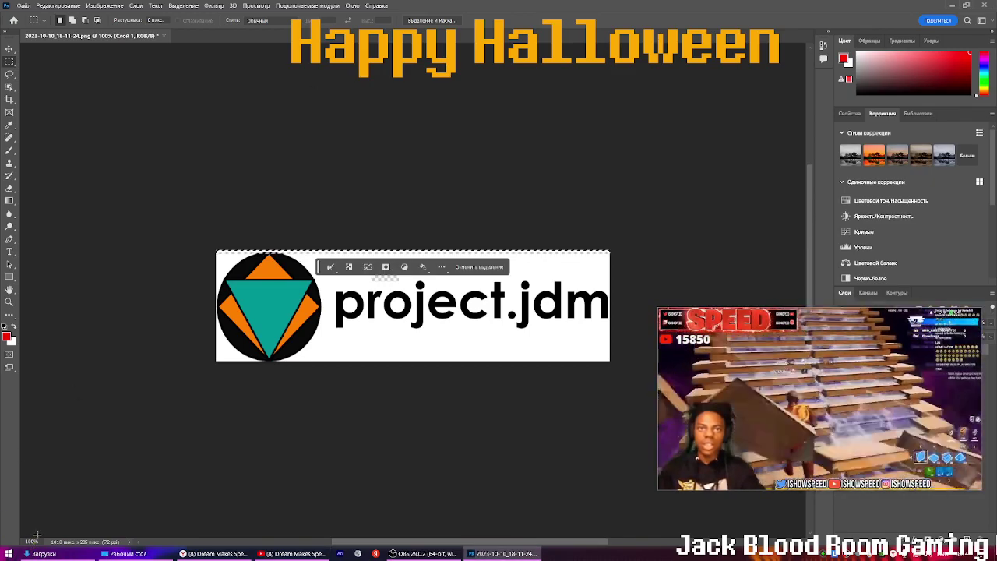
click(212, 357)
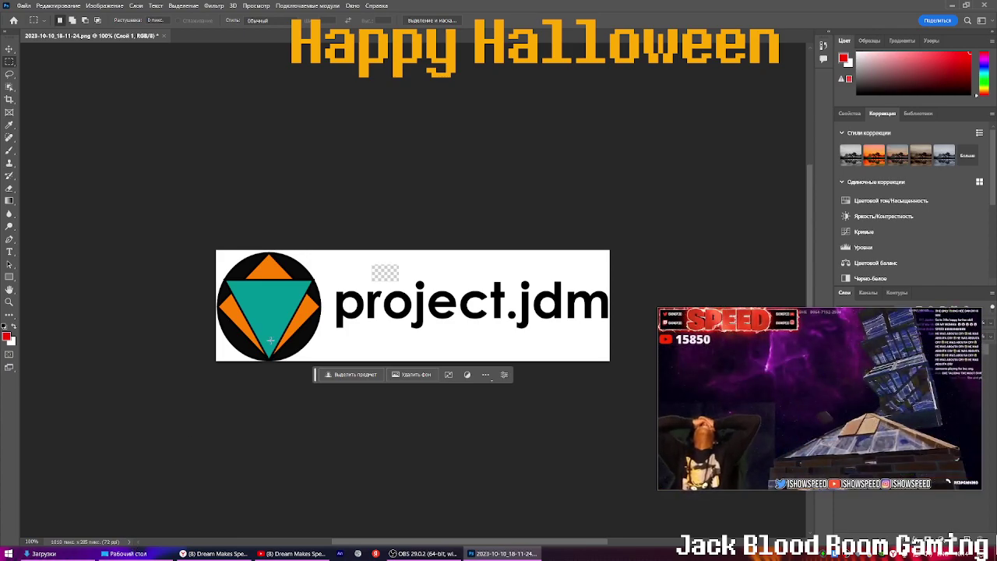
Delete the strip of white background below the project.jdm lettering using a rectangular selection, and deselect it
drag(555, 352, 472, 383)
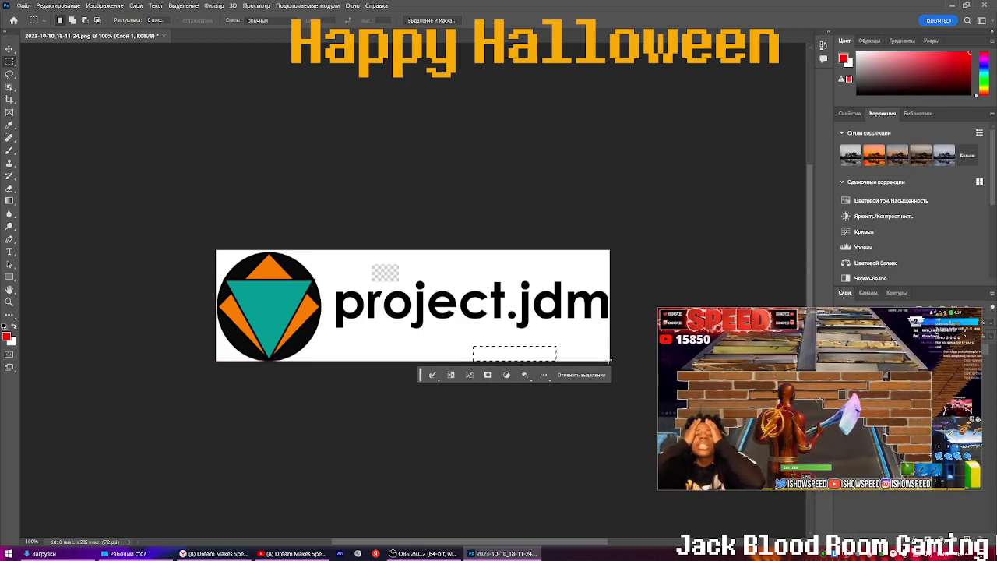
drag(610, 361, 327, 330)
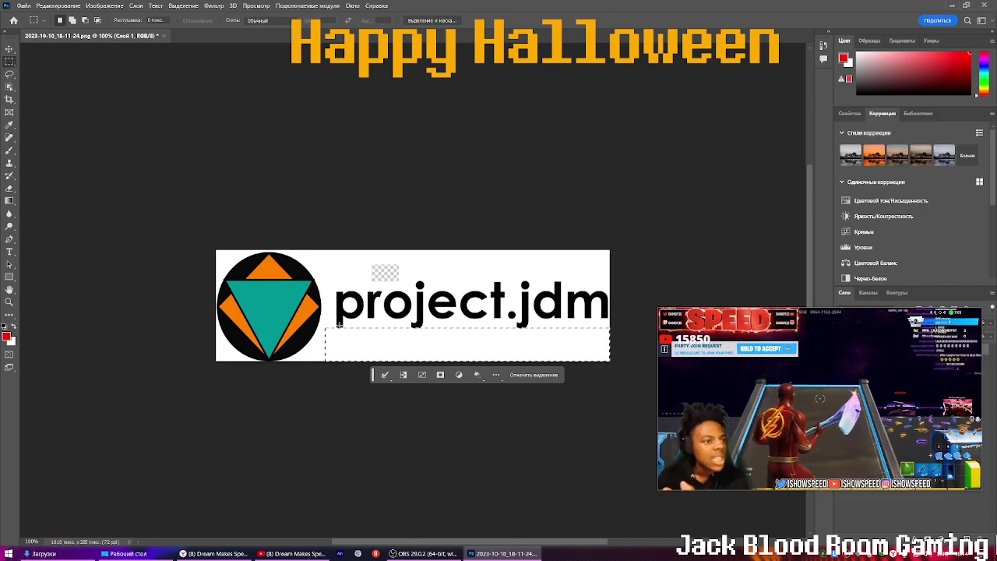
key(Delete)
key(ctrl+d)
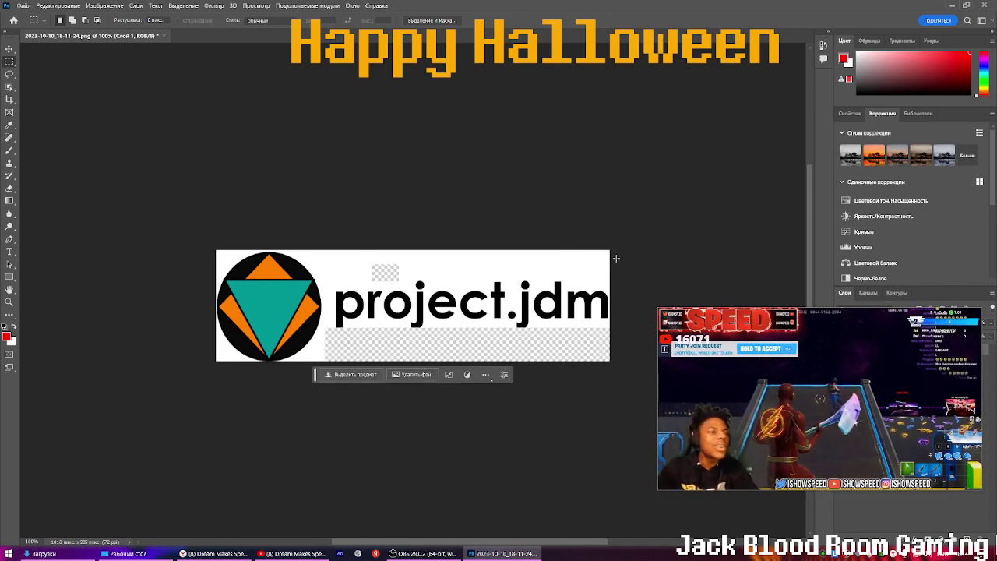
Undo the deletion of the strip below the lettering and try selecting that area again
key(ctrl+z)
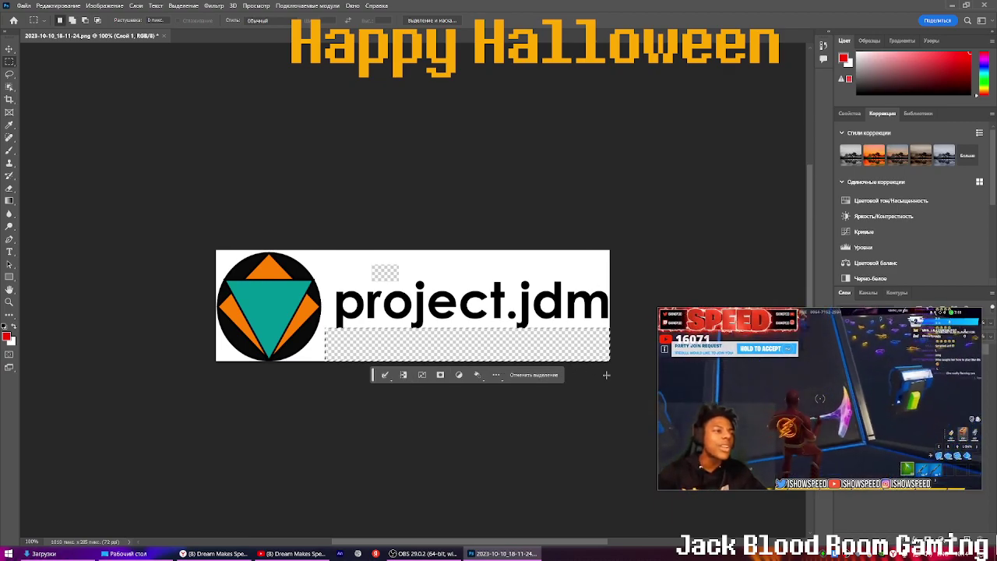
key(ctrl+z)
key(ctrl+z)
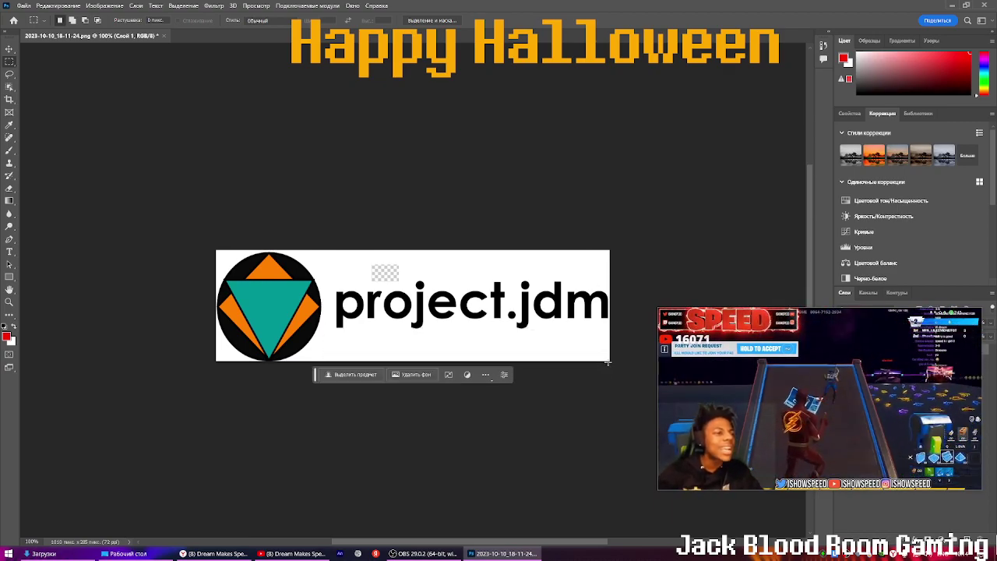
drag(609, 360, 315, 329)
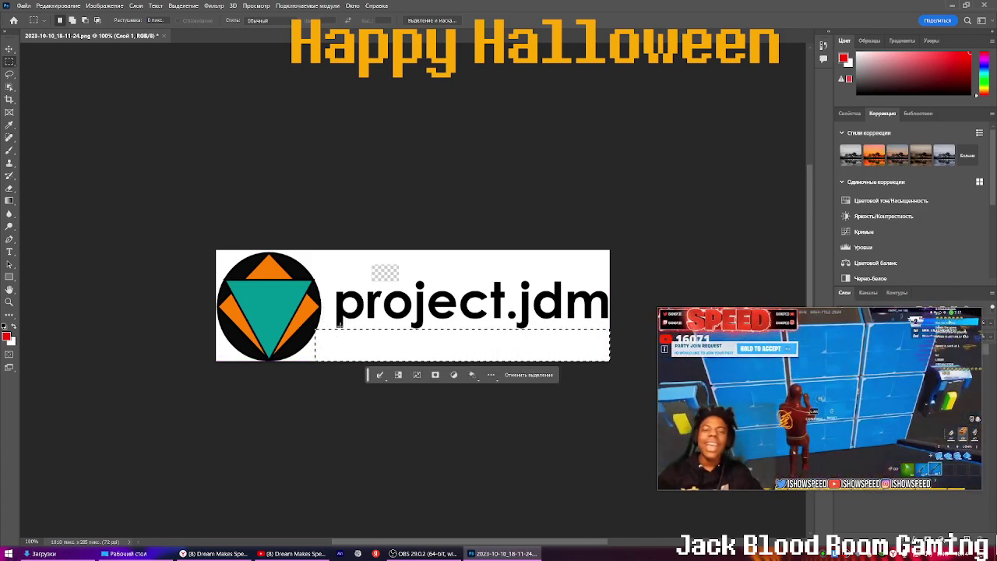
key(ctrl+d)
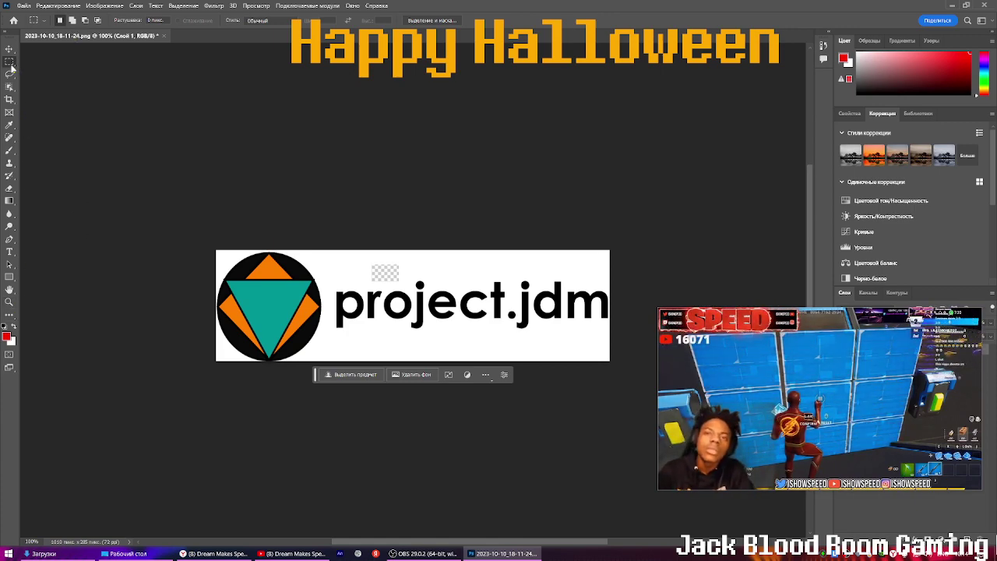
Try drawing a red rectangle shape about 49 × 27 px between the emblem and the lettering, and undo it
scroll(8, 125, up, 2)
scroll(61, 142, down, 1)
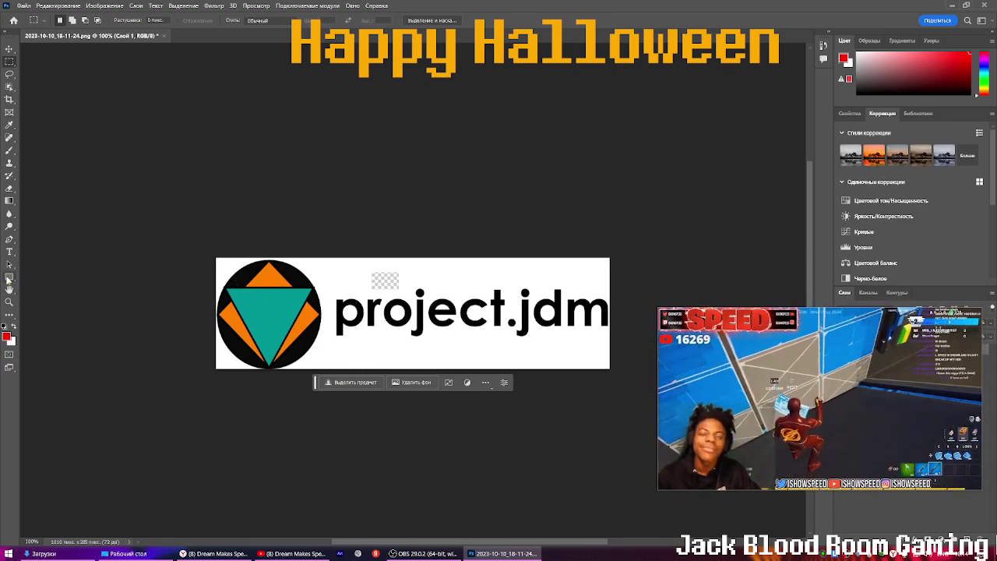
click(8, 278)
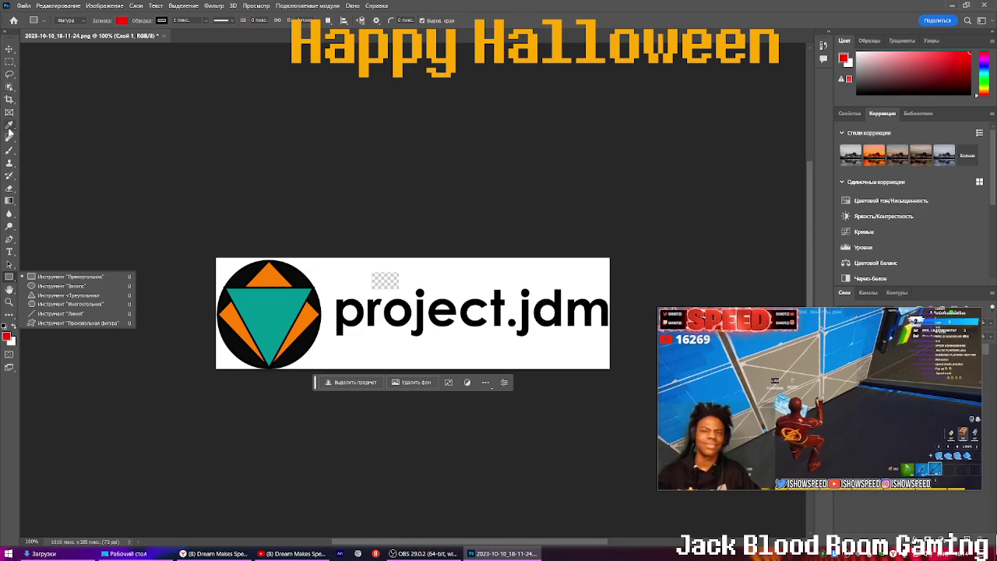
drag(320, 286, 340, 296)
click(359, 274)
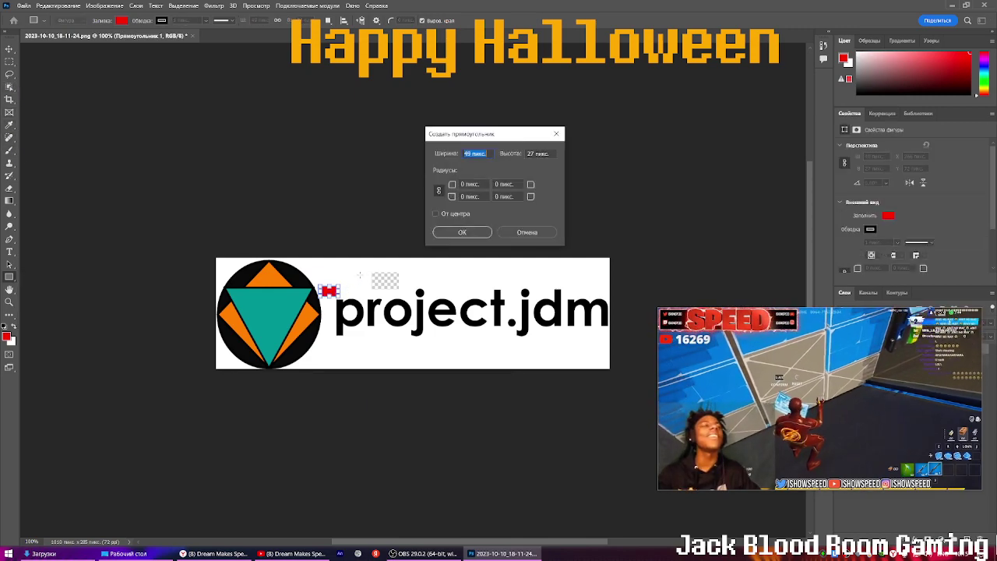
click(511, 234)
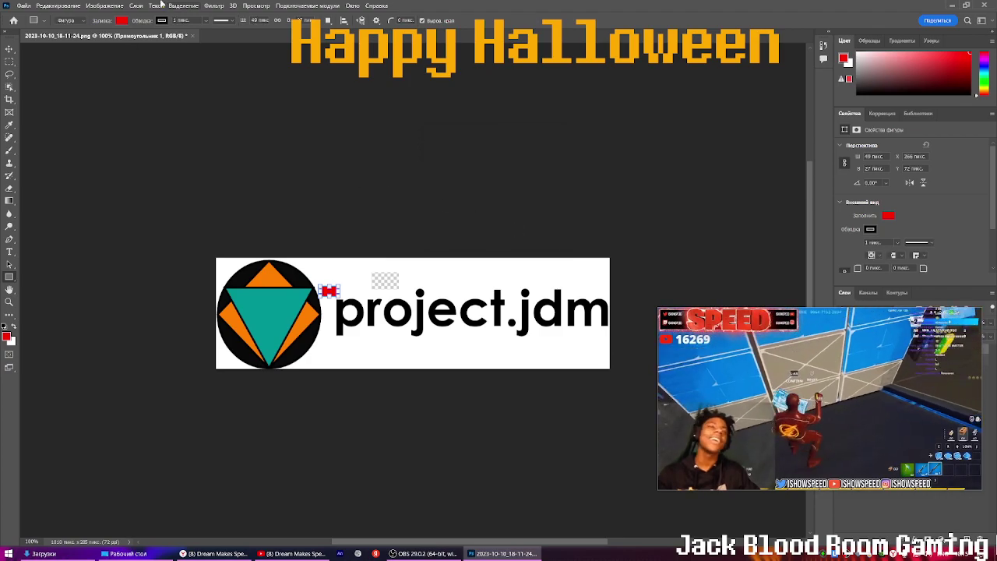
key(ctrl+z)
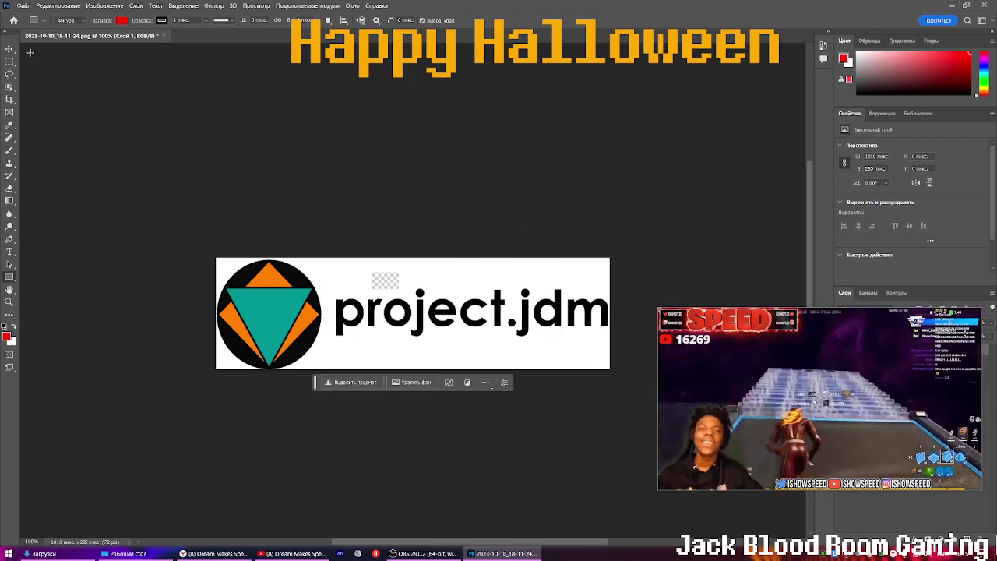
Try masking the layer with a rectangular selection about 506 × 49 px of the white background above the lettering, and undo the mask
click(11, 67)
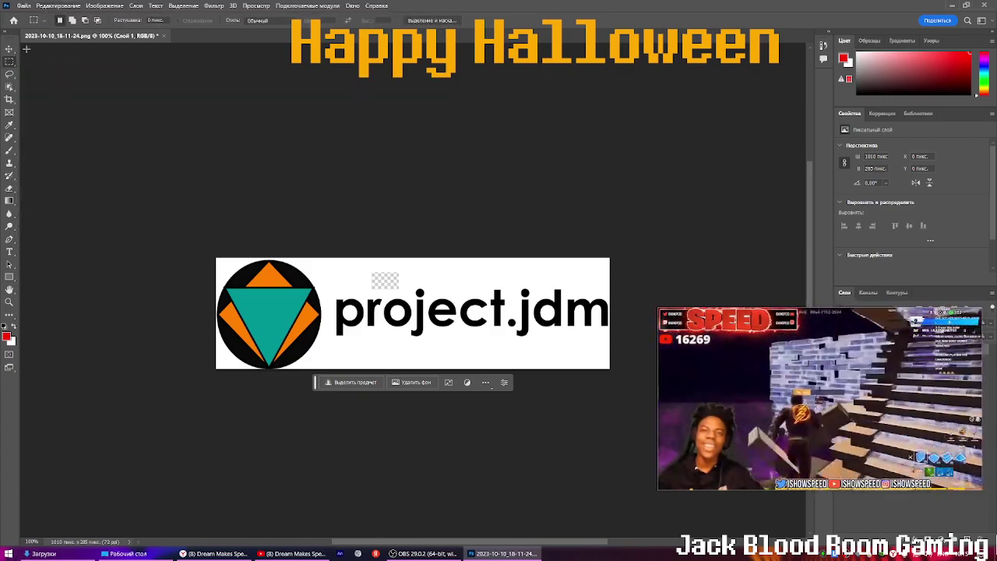
click(43, 22)
click(44, 22)
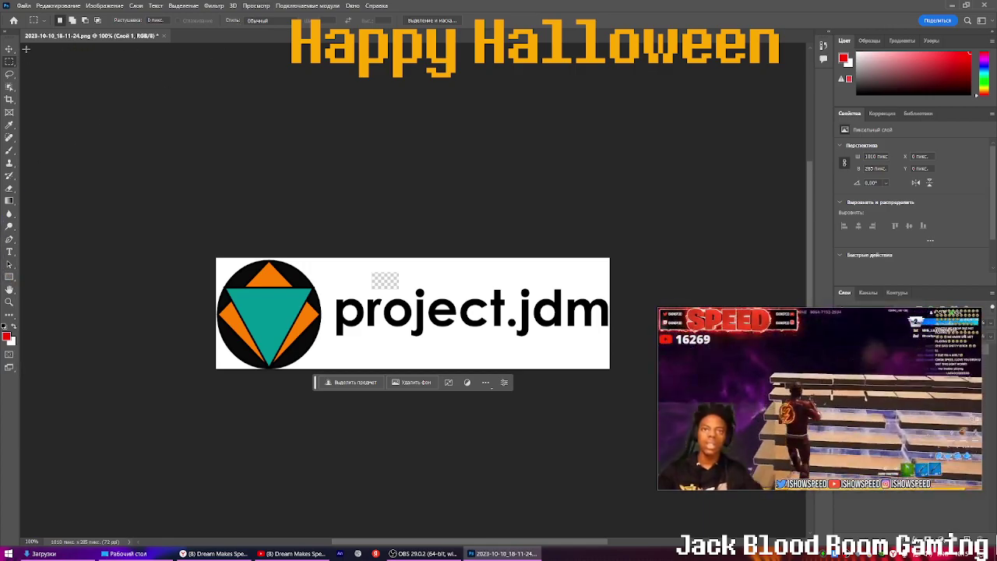
click(136, 6)
click(135, 7)
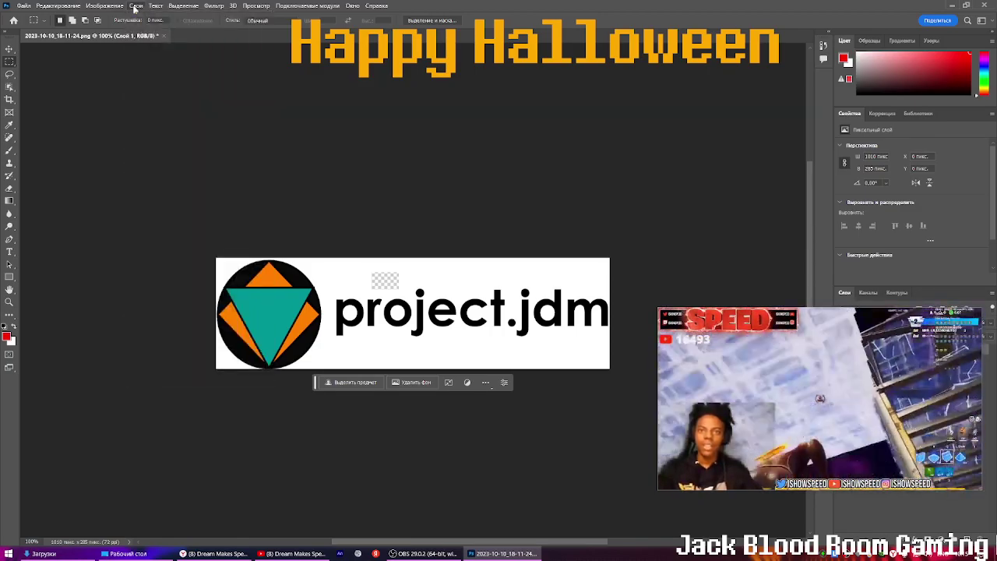
drag(414, 278, 639, 248)
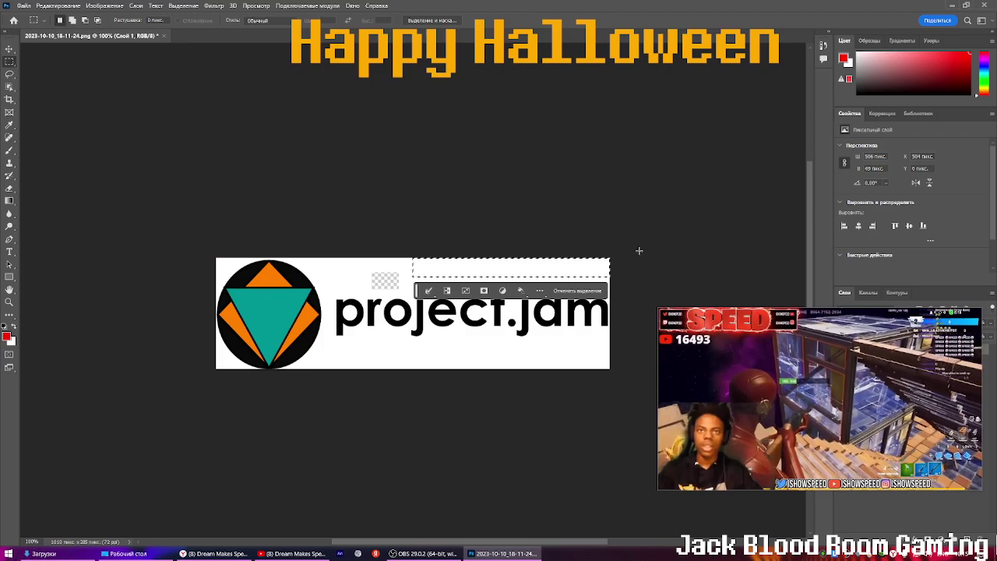
click(484, 291)
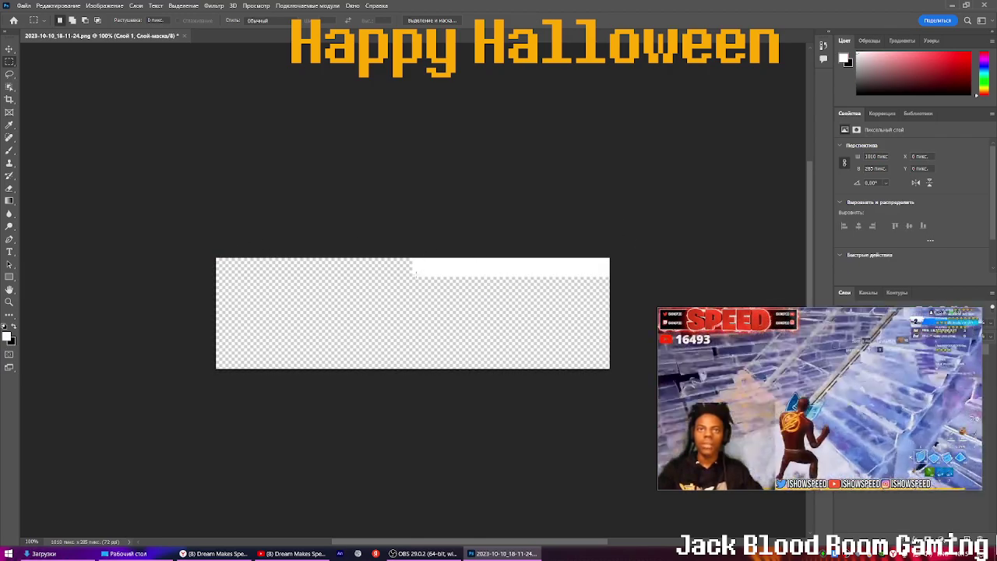
key(ctrl+z)
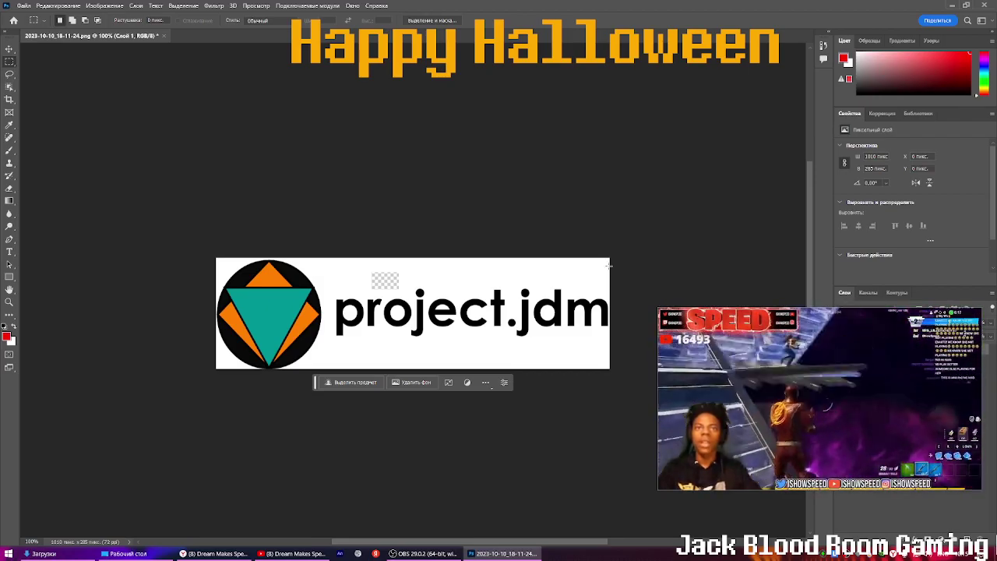
Select the project.jdm lettering with a rectangle about 712 × 121 px, try a layer mask from it, and undo the mask
drag(610, 293, 333, 340)
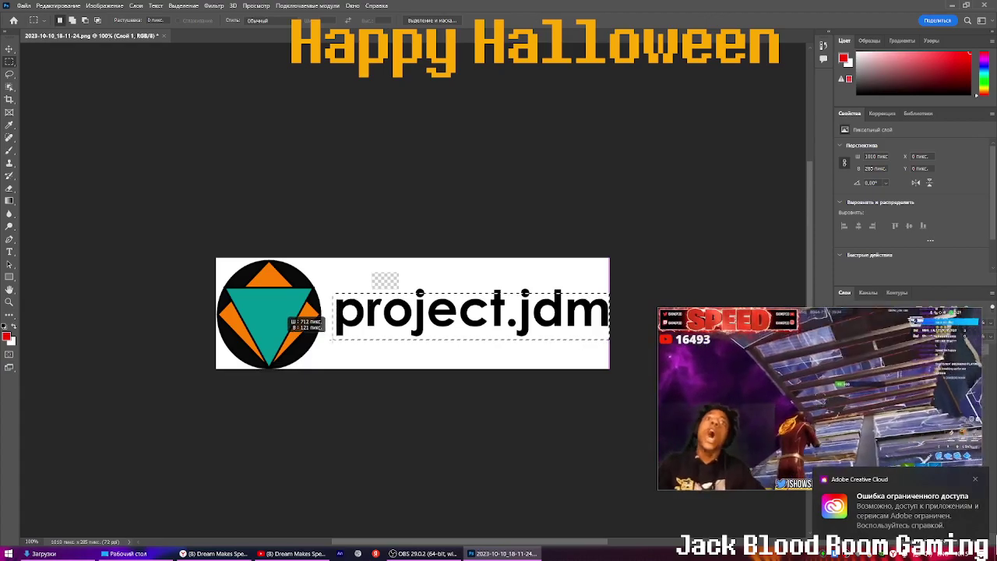
click(445, 354)
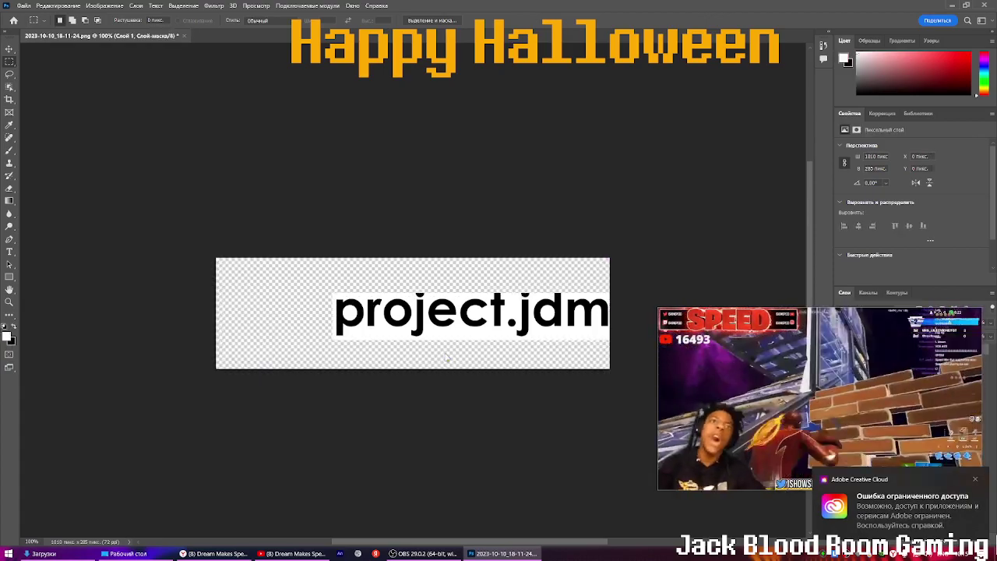
key(ctrl+z)
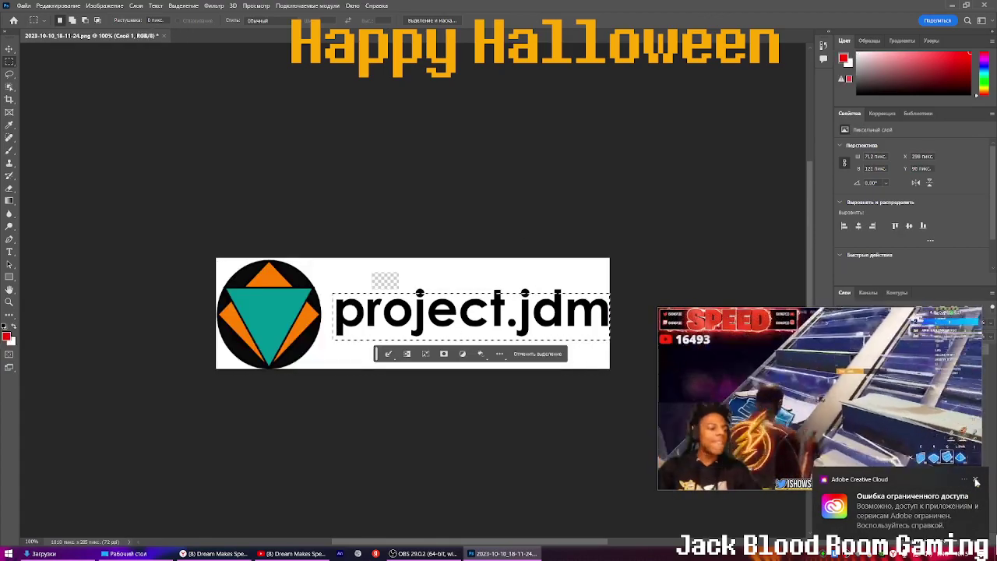
click(977, 482)
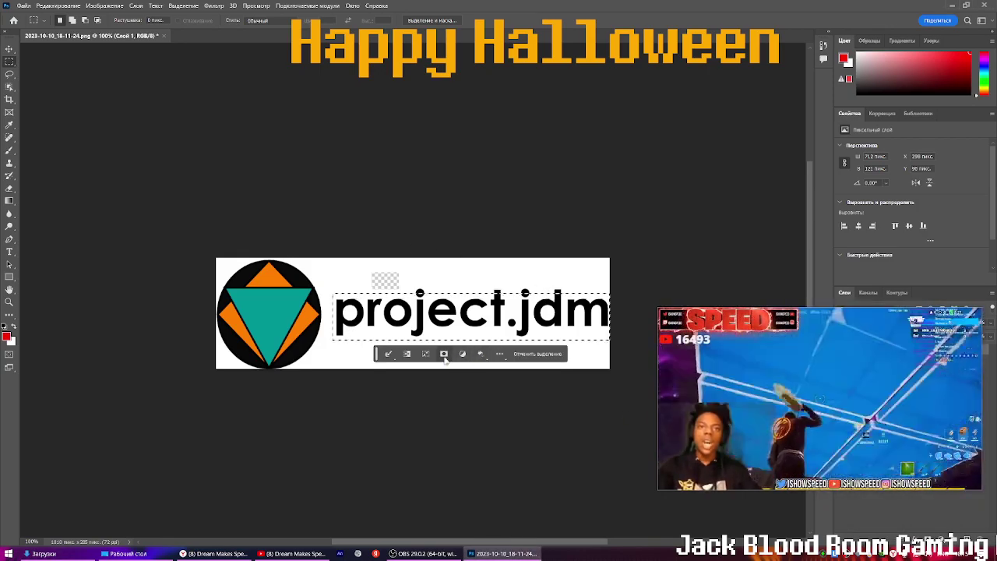
click(444, 354)
key(ctrl+z)
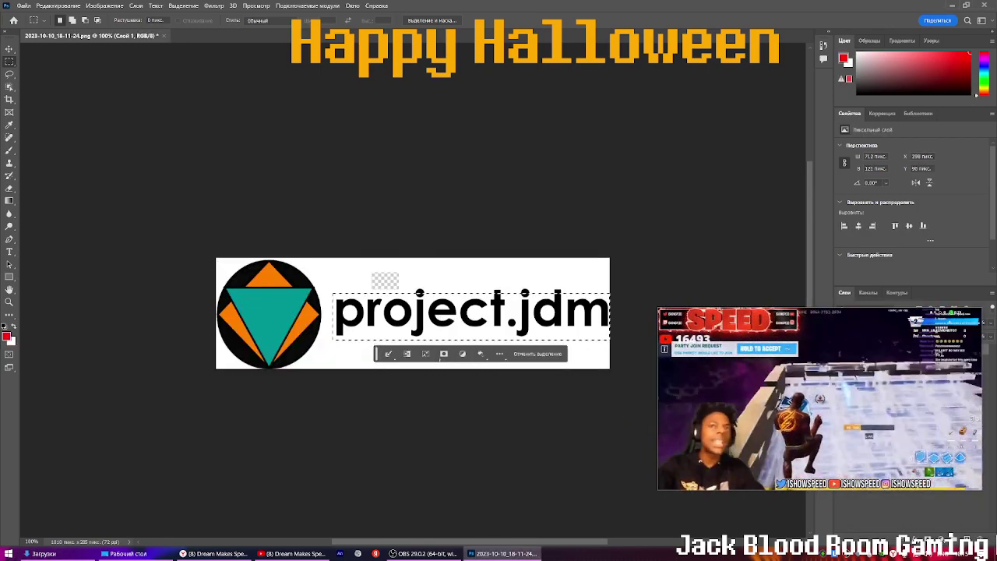
Look through the adjustments for the lettering selection, try inverting that selection, and deselect
click(462, 354)
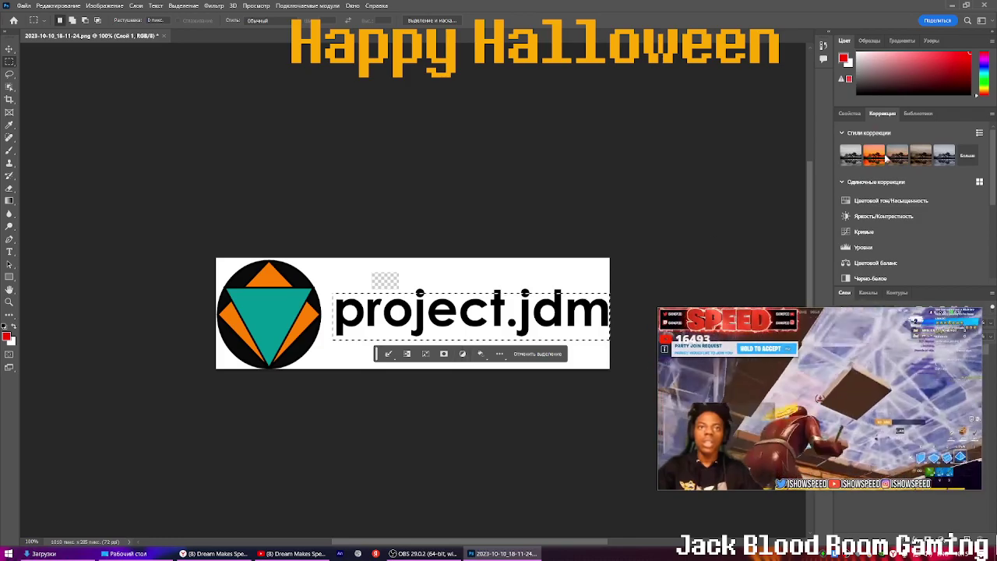
scroll(966, 148, down, 3)
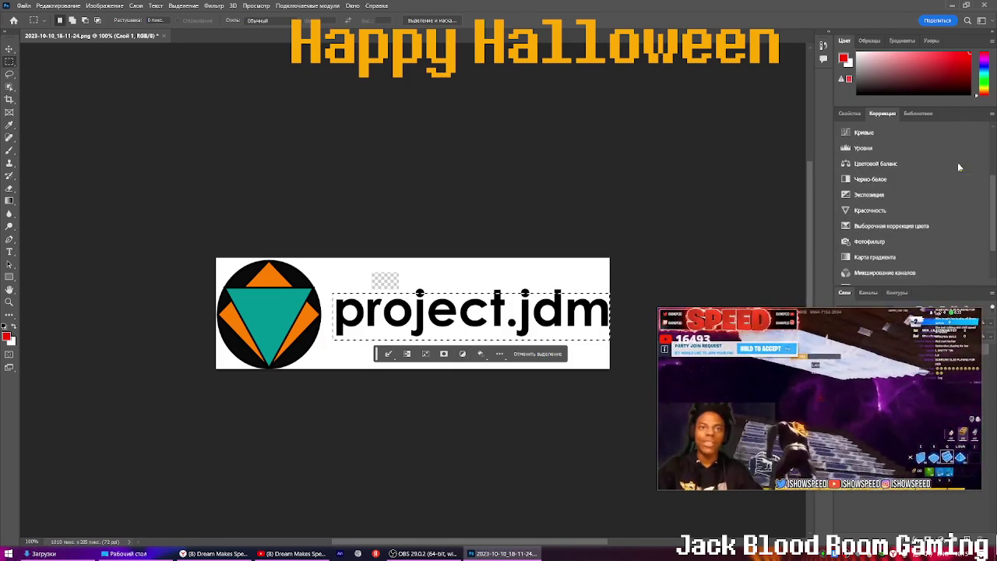
scroll(959, 167, up, 3)
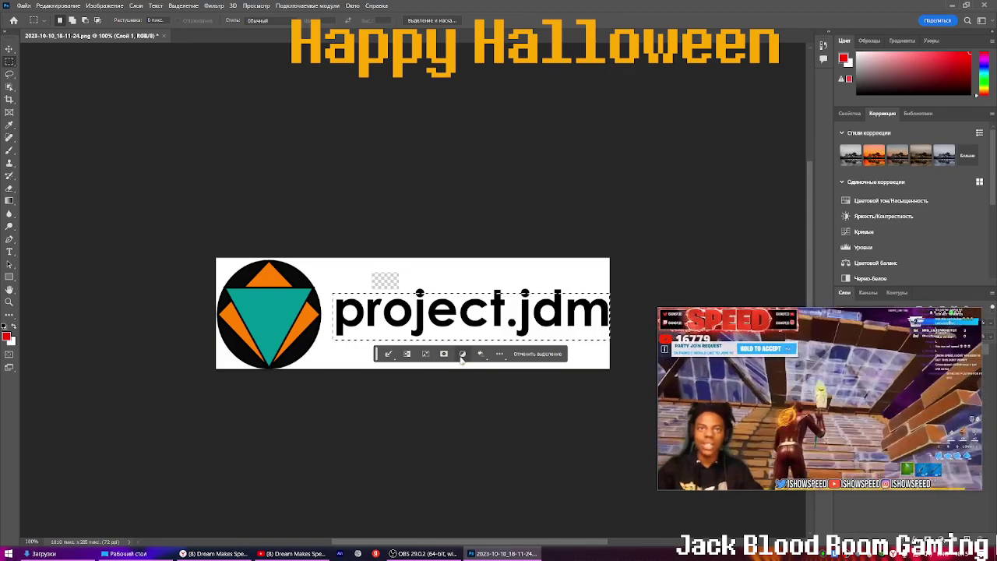
click(407, 355)
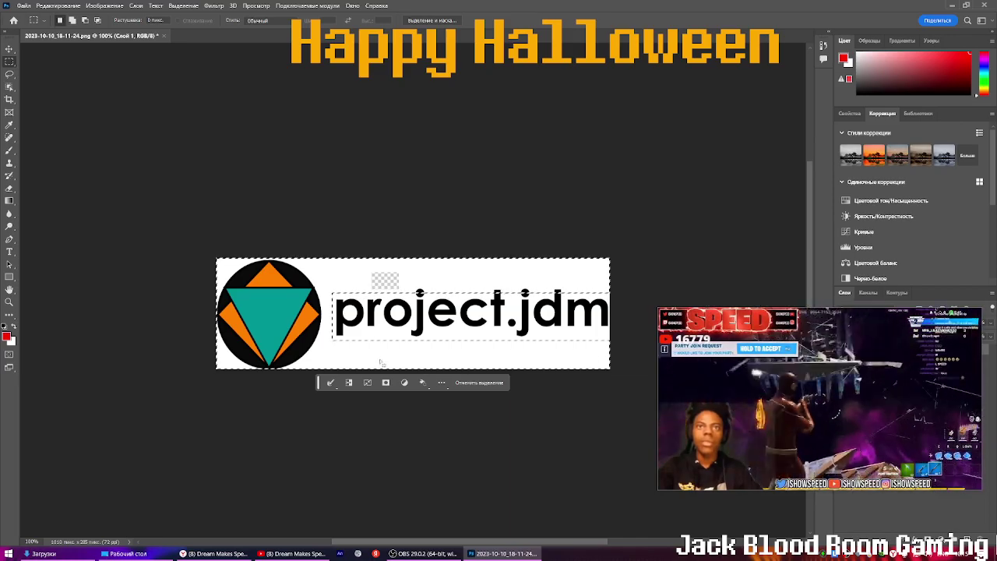
key(ctrl+d)
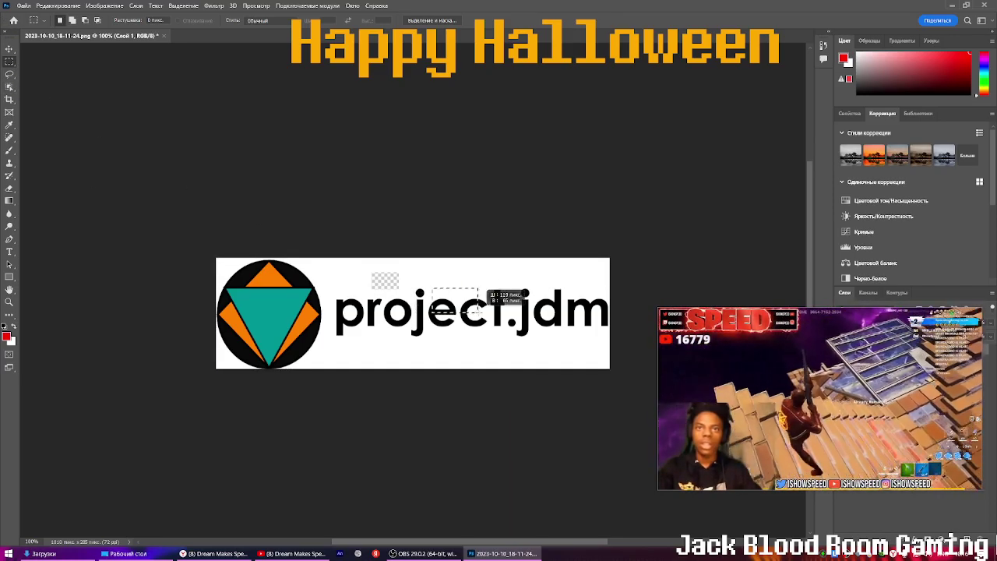
Select a narrow rectangle of white background above the middle of the lettering and try the fill options on it
drag(433, 284, 489, 282)
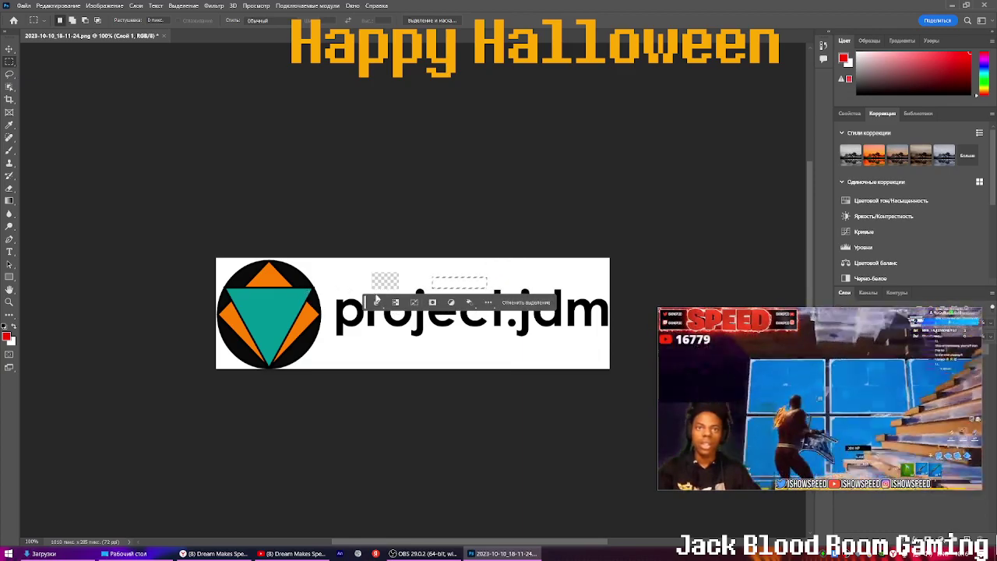
click(472, 304)
click(308, 258)
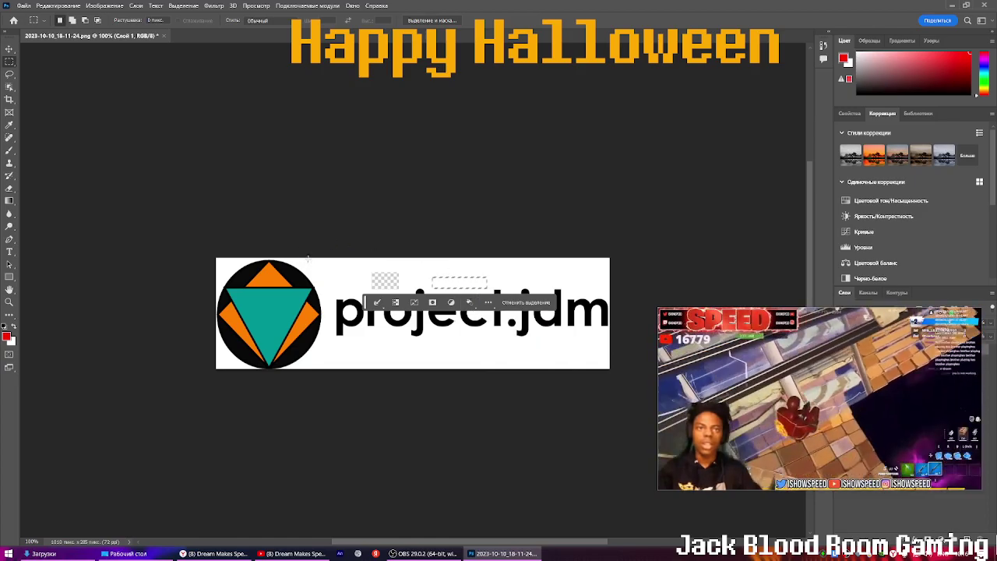
Try rectangular marquee selections around parts of the emblem, then around the whole emblem
drag(333, 260, 291, 261)
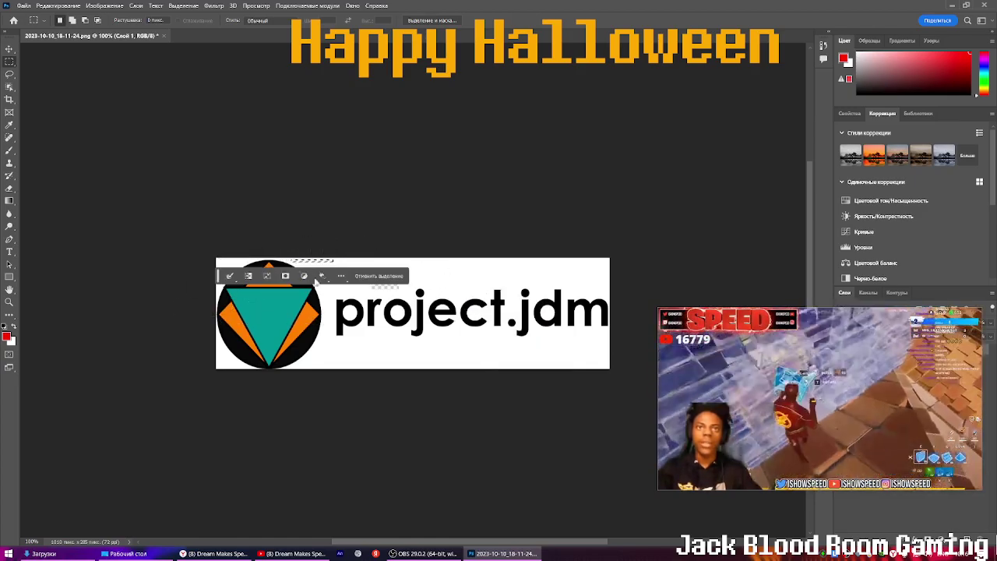
drag(319, 367, 297, 334)
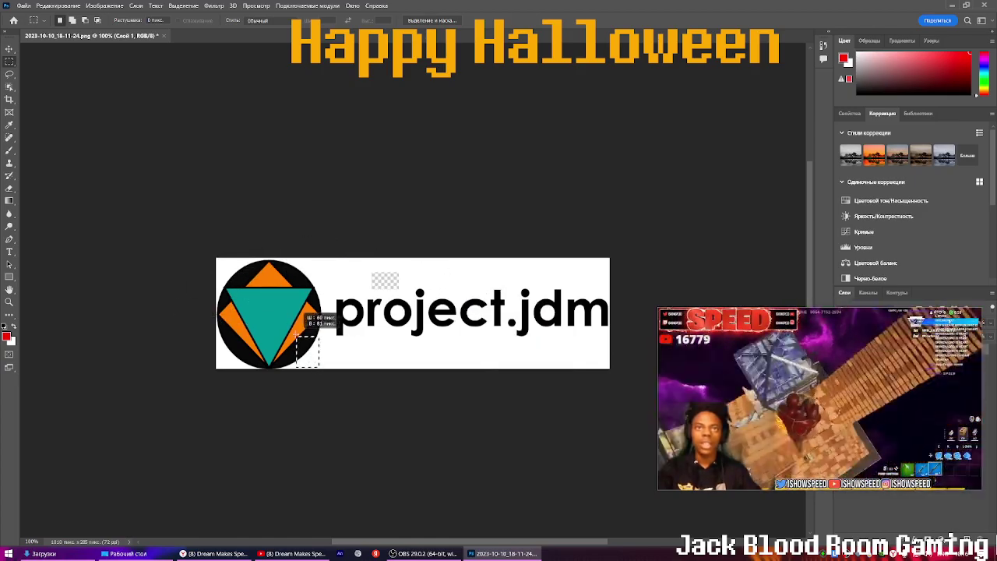
drag(240, 293, 258, 321)
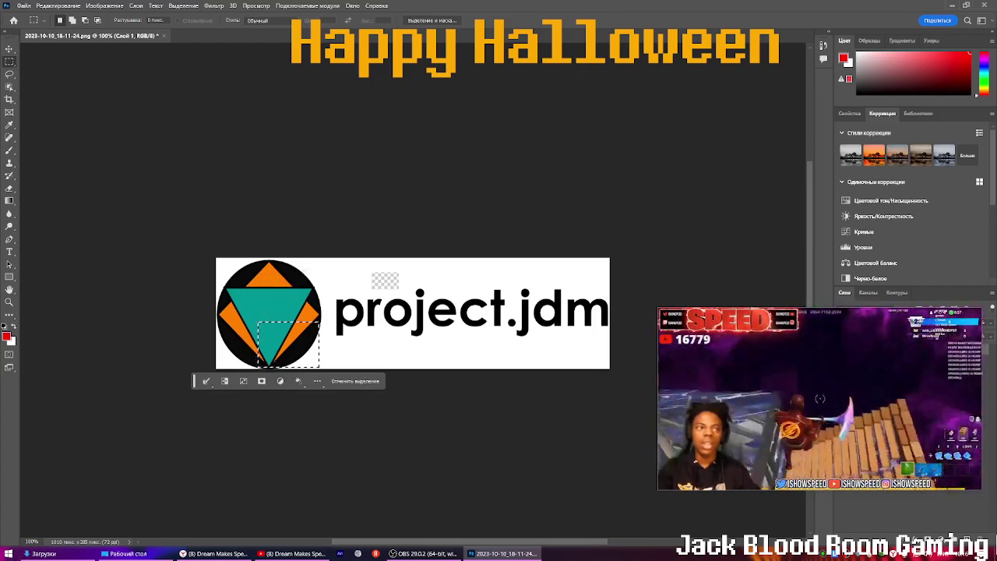
click(332, 252)
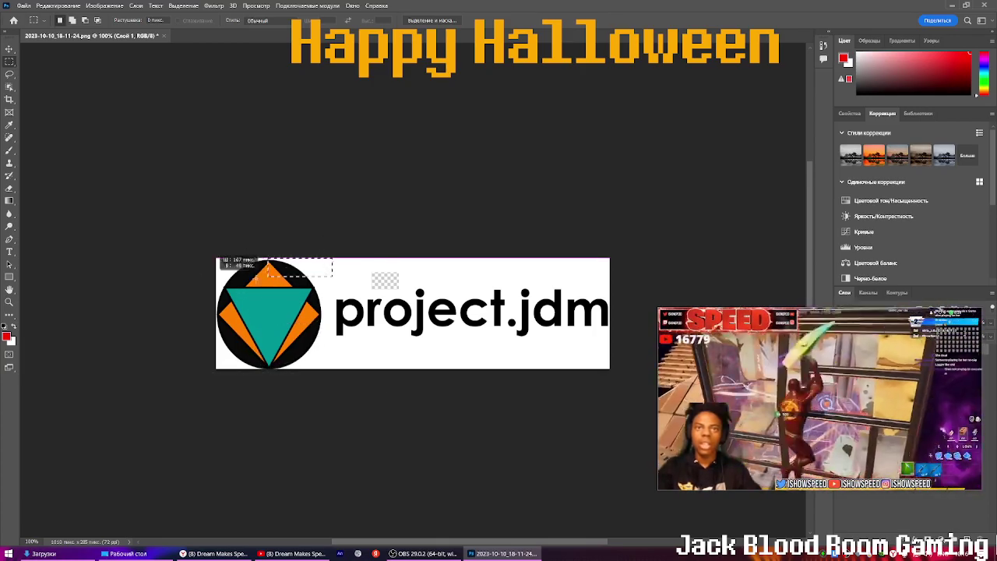
drag(187, 284, 156, 397)
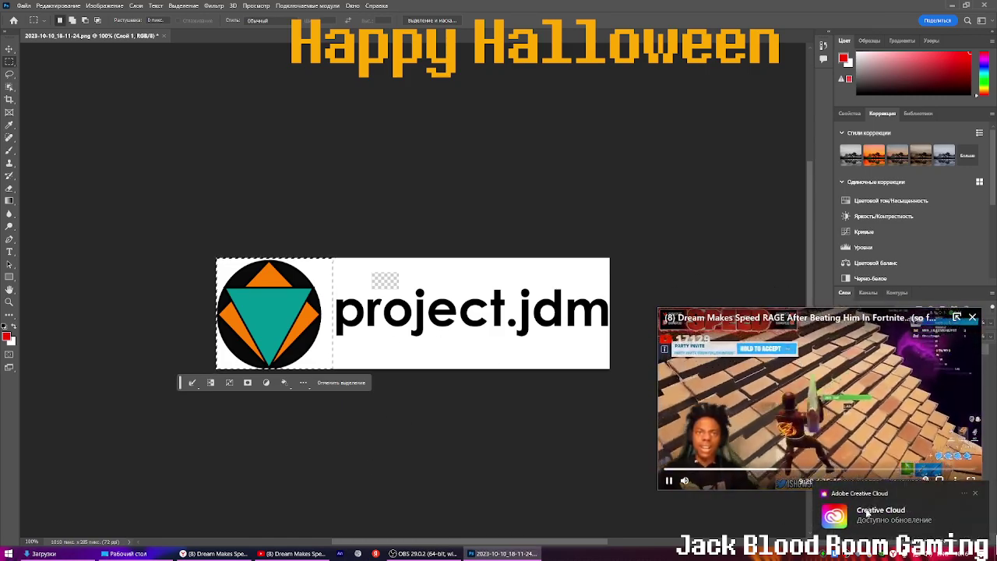
Move the floating video window clear of the layer list and clear the selection around the emblem
drag(861, 373, 859, 144)
click(924, 421)
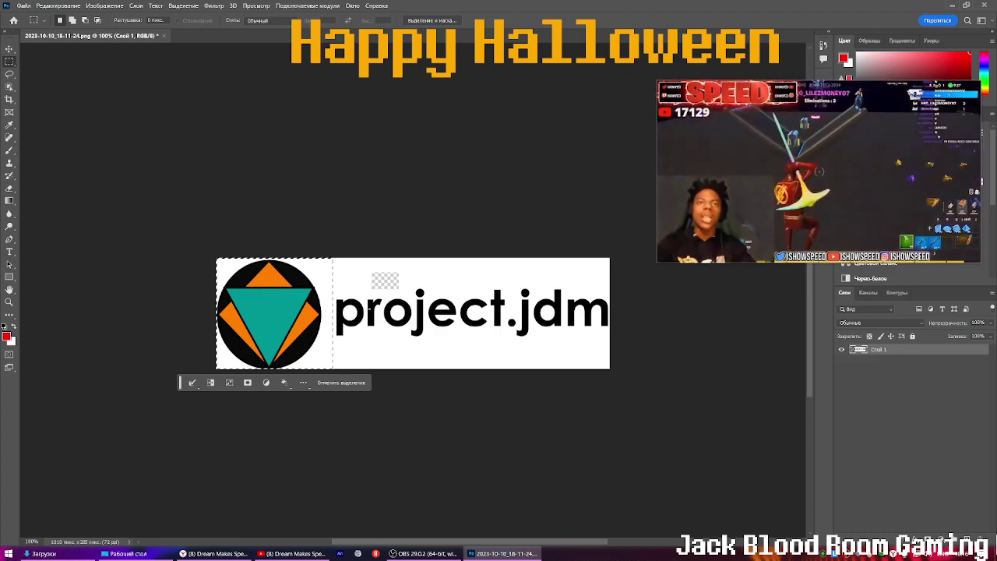
click(314, 300)
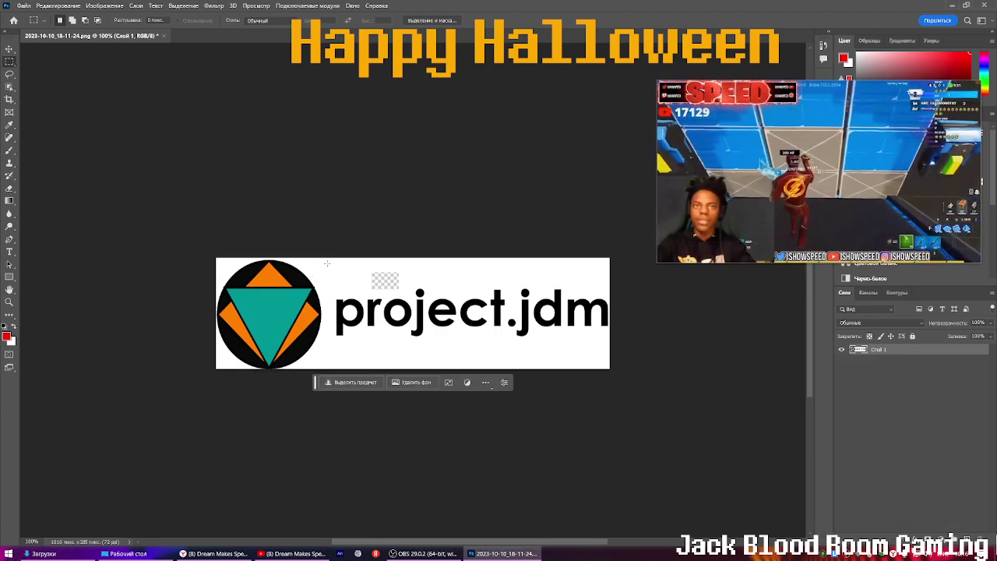
drag(327, 263, 554, 263)
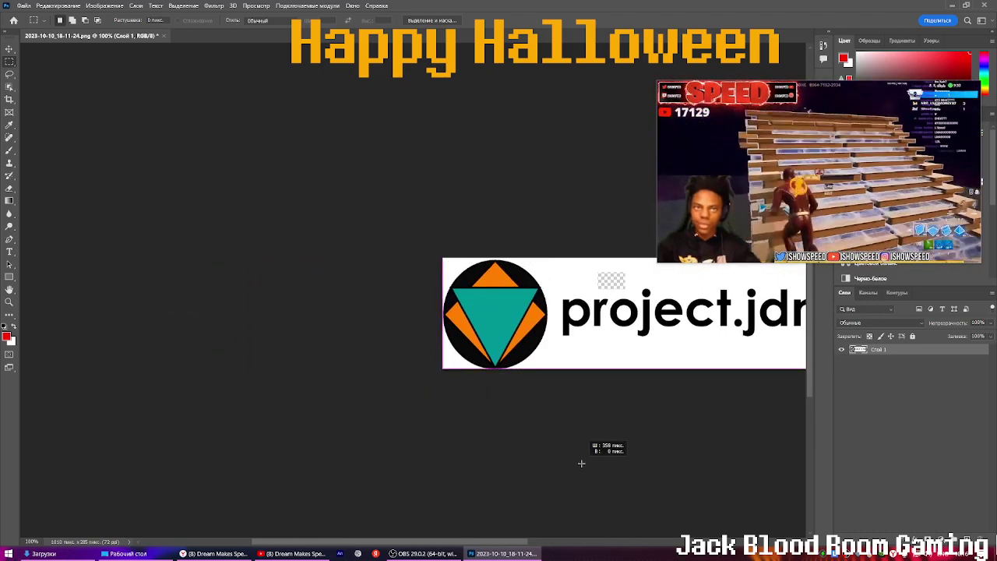
drag(581, 464, 915, 460)
click(543, 212)
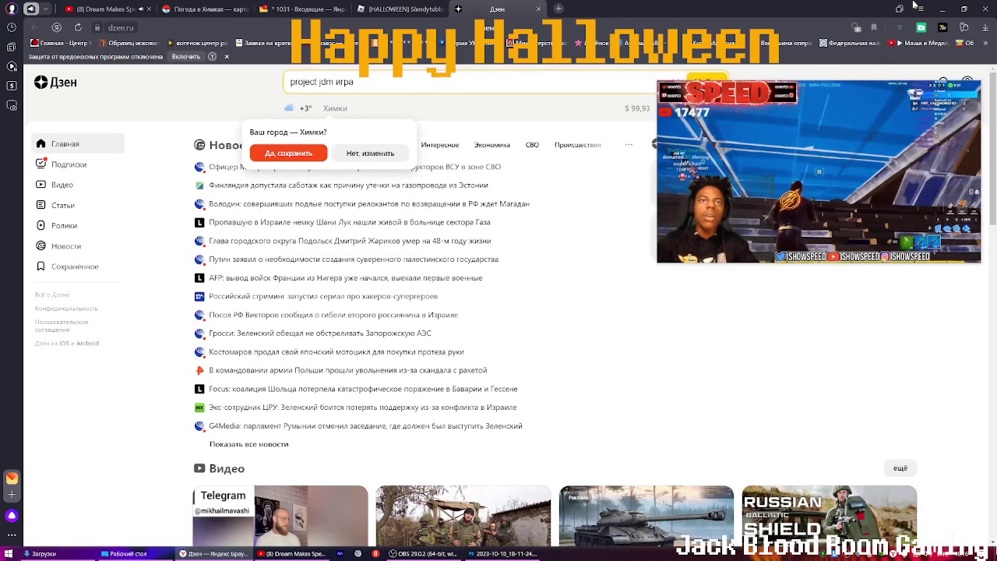
click(939, 8)
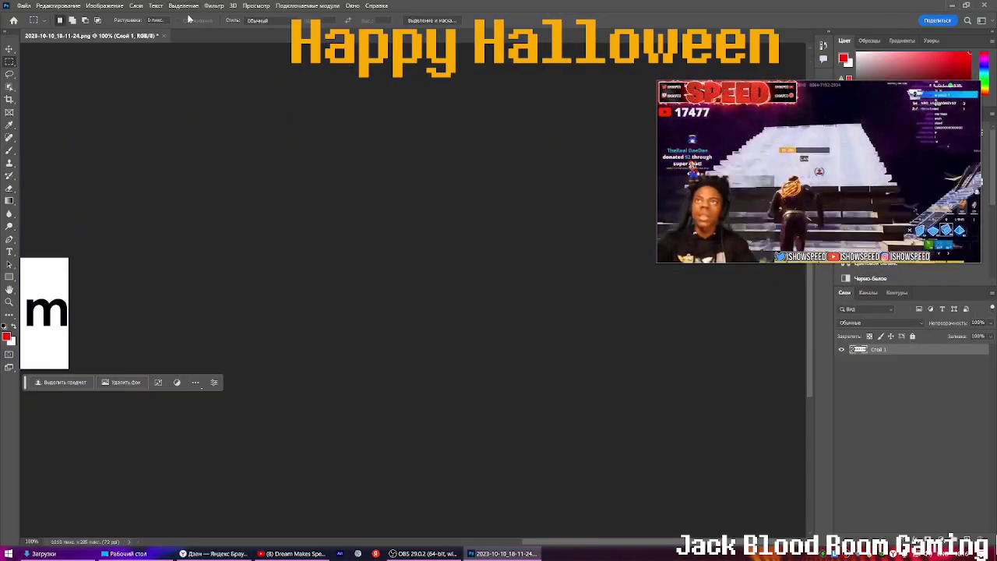
Step back through the last selection changes and clear the restored selection
key(ctrl+z)
key(ctrl+z)
key(ctrl+z)
key(ctrl+z)
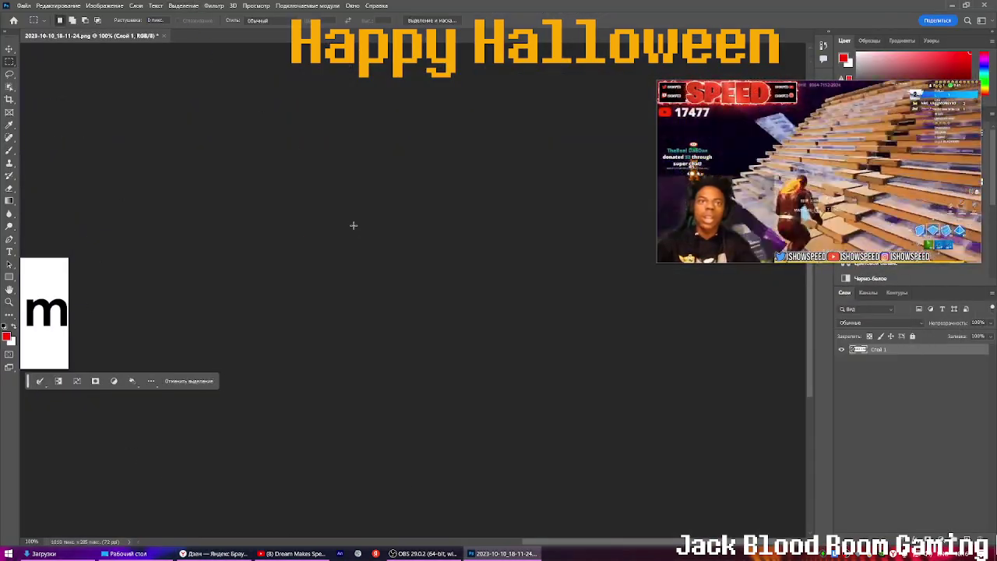
drag(728, 542, 561, 527)
click(419, 344)
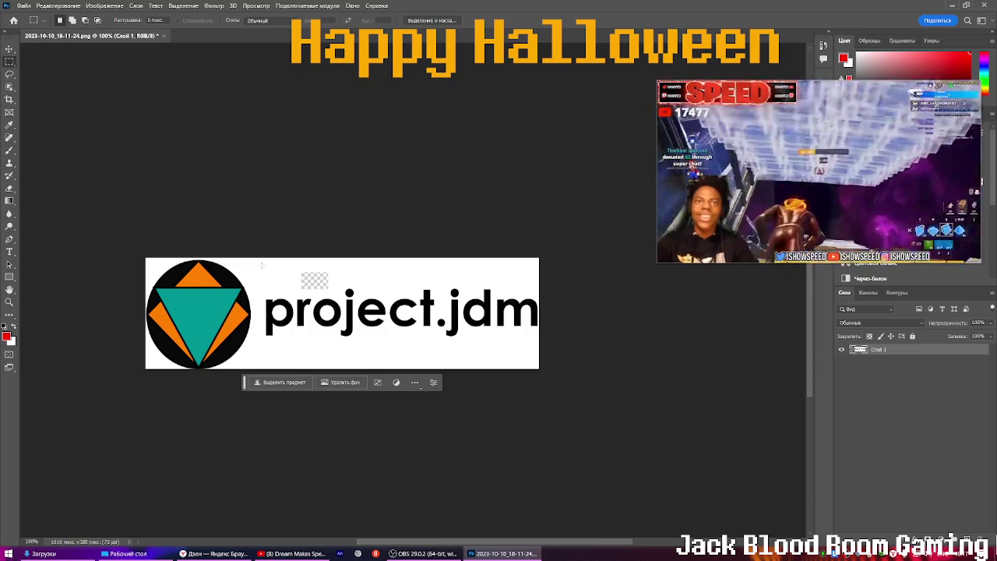
Try a narrow rectangular marquee selection along the emblem's top edge, and clear it
drag(262, 266, 7, 204)
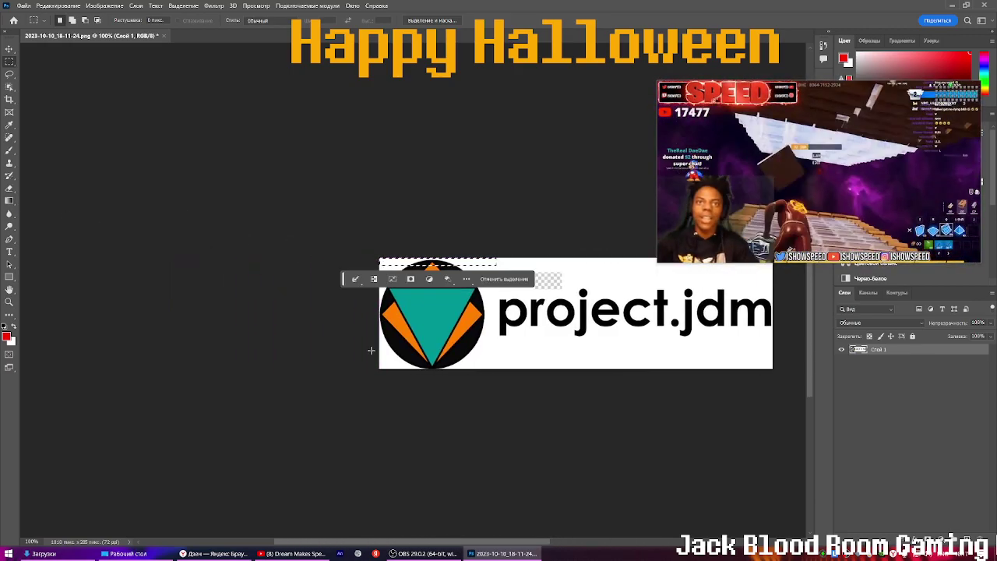
click(555, 353)
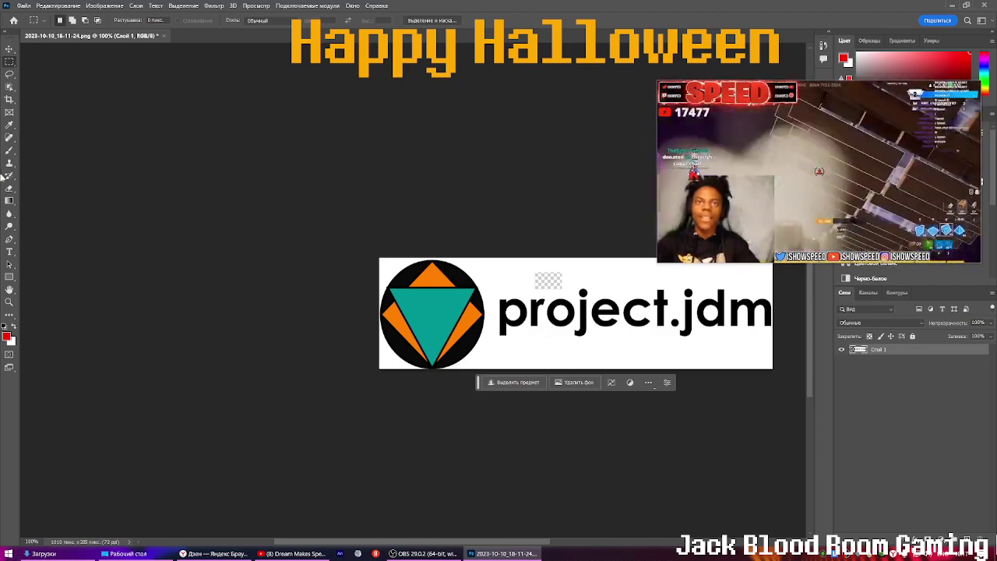
Draw an elliptical frame over the emblem and stretch its left, right and top edges to the emblem's outline
click(10, 112)
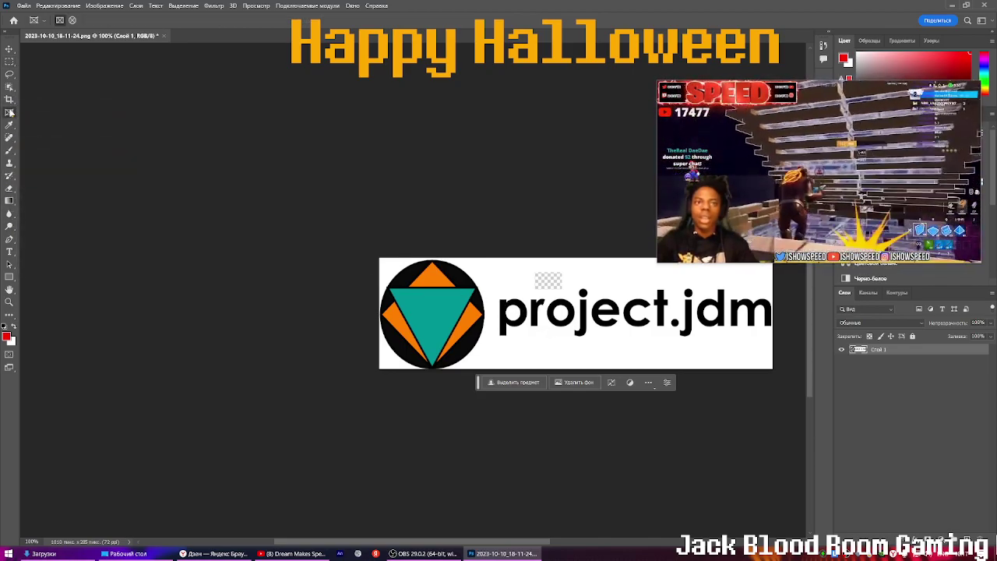
click(9, 61)
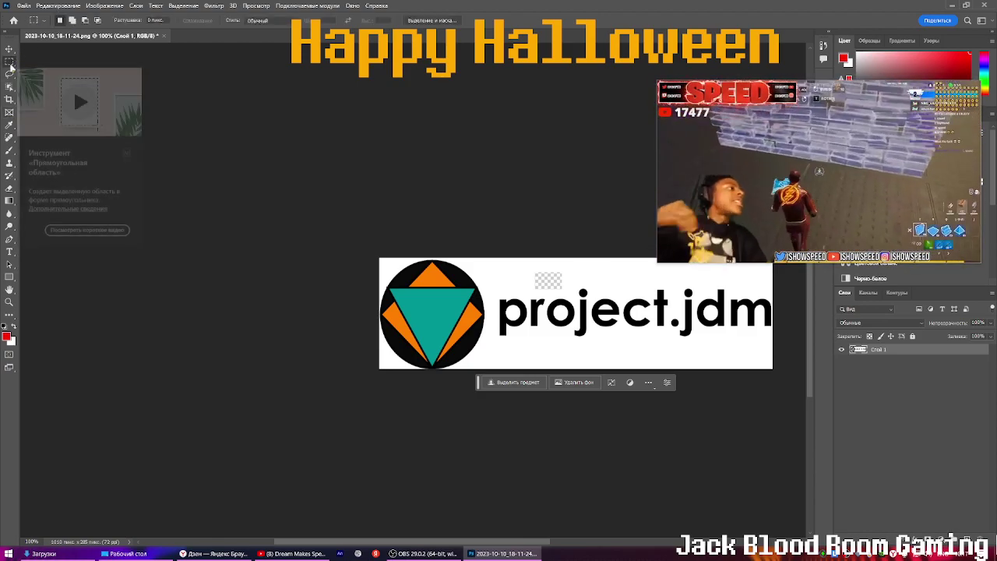
click(10, 112)
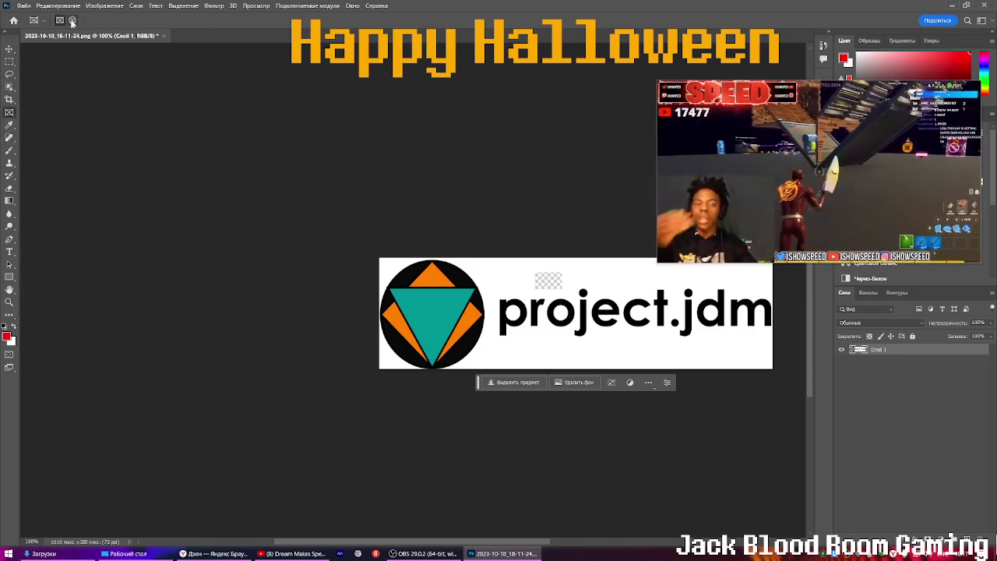
drag(391, 271, 477, 369)
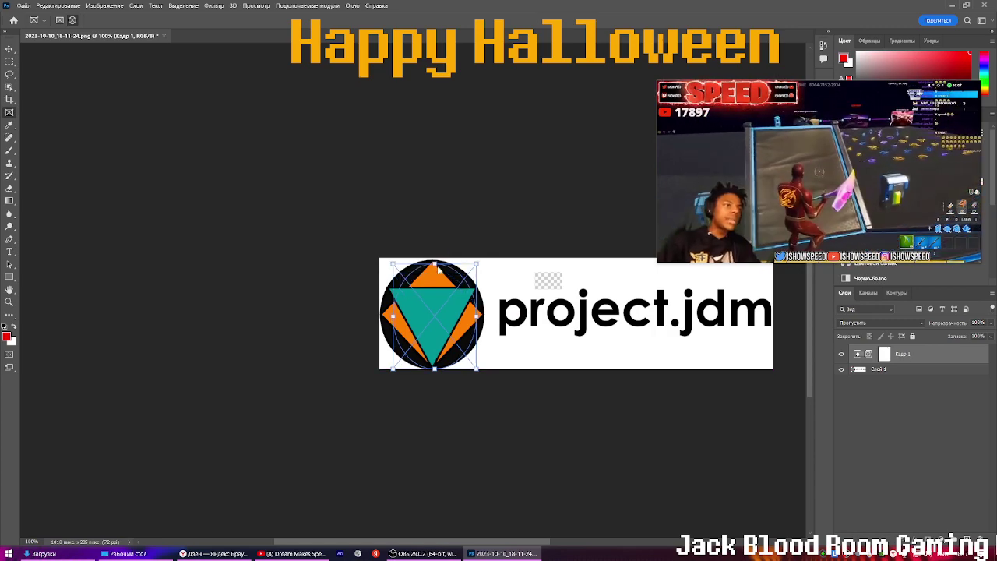
drag(394, 314, 380, 315)
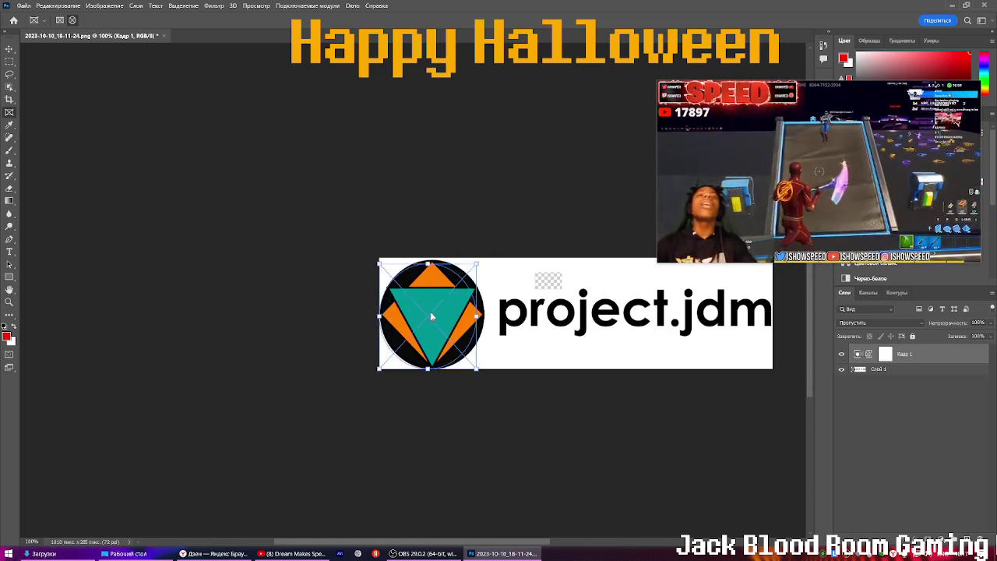
drag(477, 315, 487, 316)
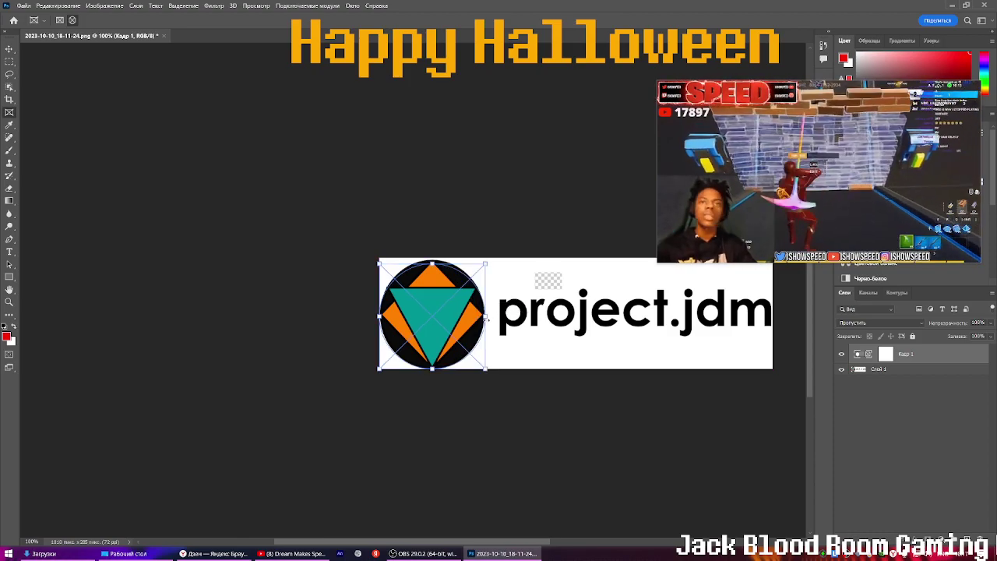
mouse_move(435, 268)
mouse_down()
mouse_move(436, 258)
mouse_move(439, 266)
mouse_up()
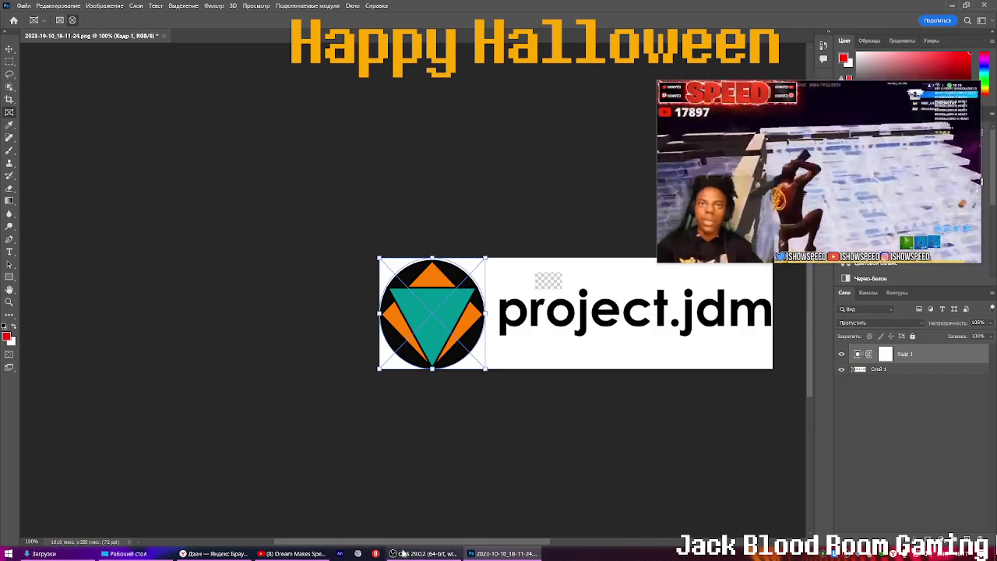
Fine-tune the elliptical frame's top and side edges against the black circle of the emblem at 200% zoom
key(shift+Down)
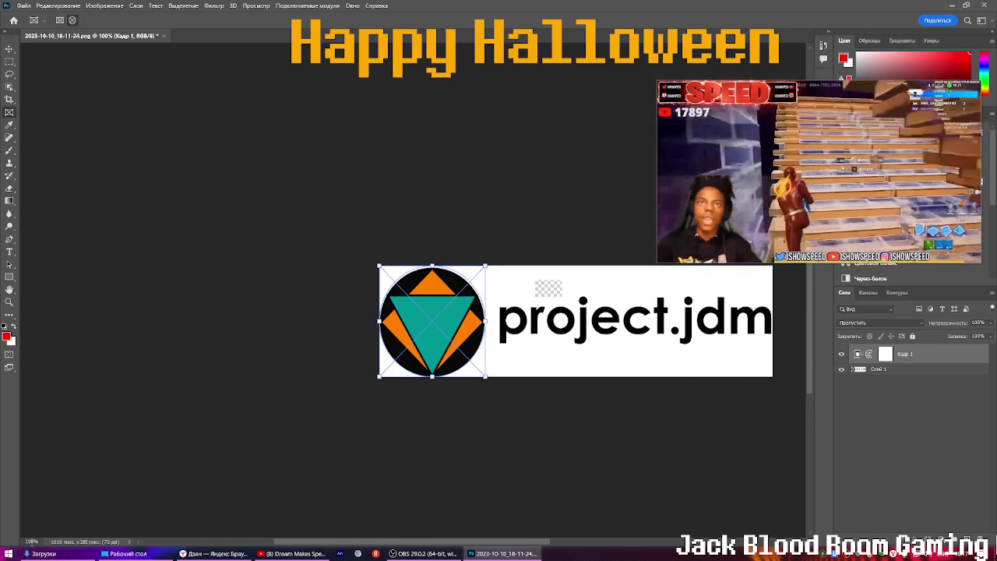
key(shift+Down)
key(shift+Down)
key(shift+Up)
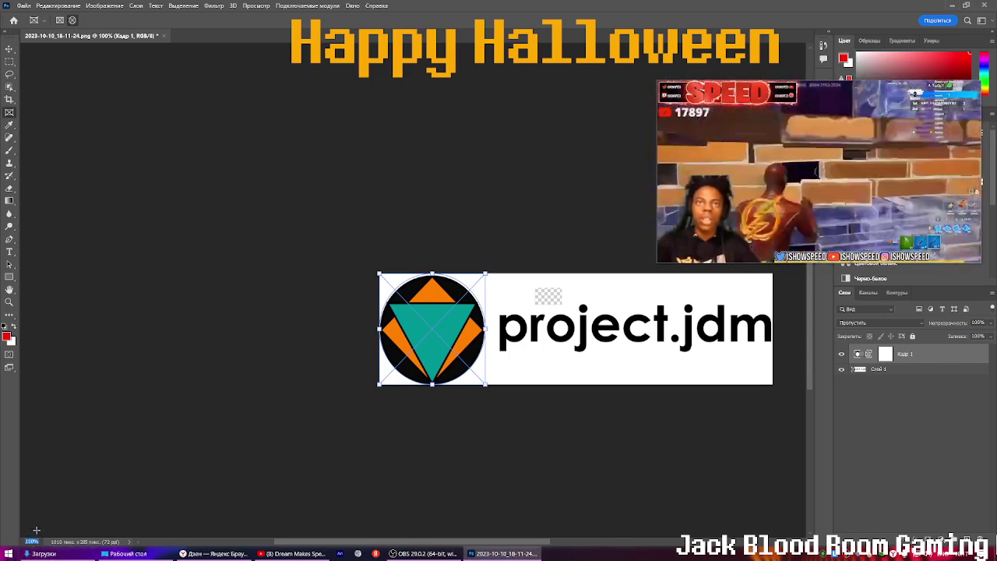
key(ctrl+minus)
key(ctrl+minus)
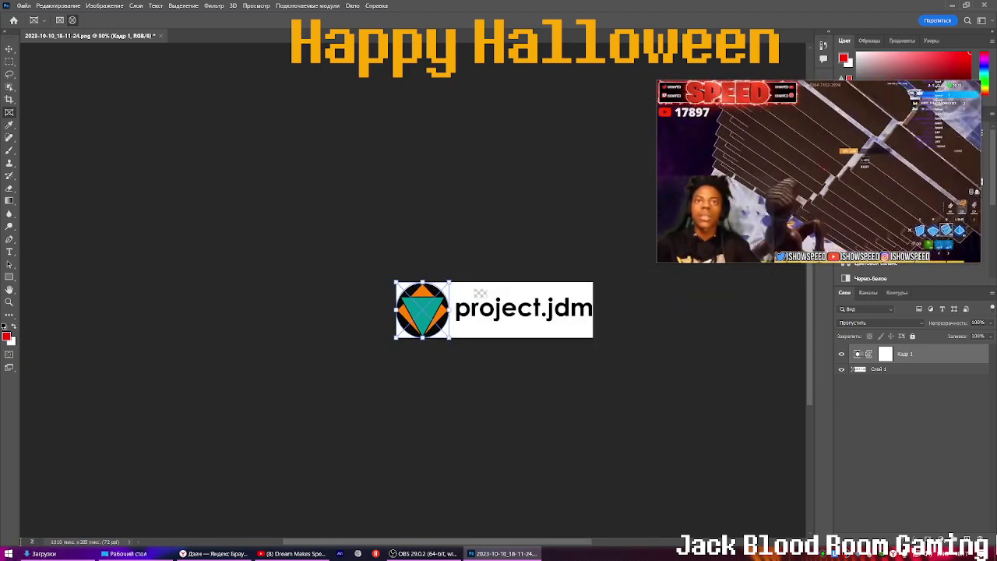
key(ctrl+plus)
key(ctrl+plus)
key(ctrl+plus)
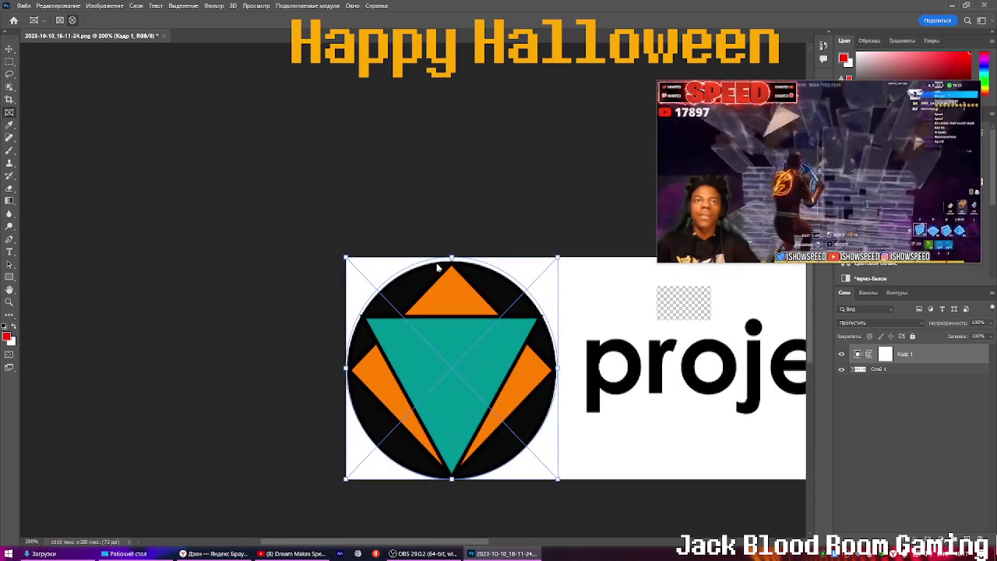
drag(452, 257, 454, 263)
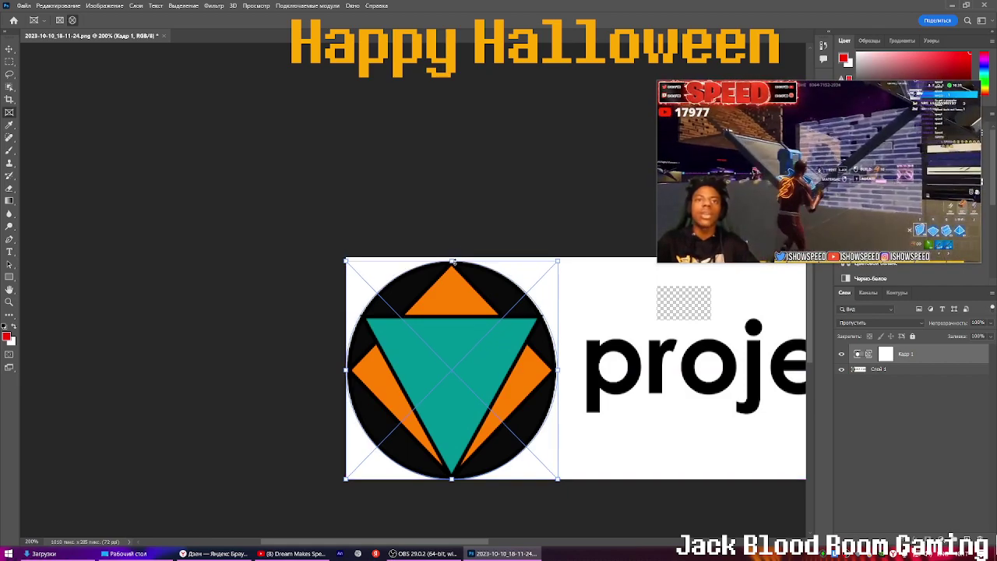
mouse_move(346, 370)
mouse_down()
mouse_move(367, 370)
mouse_move(346, 371)
mouse_up()
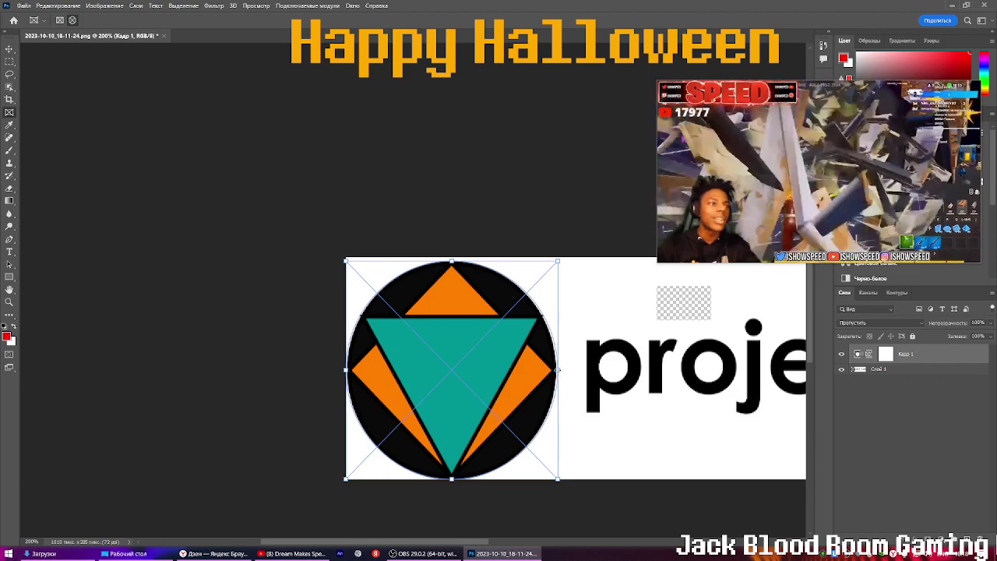
mouse_move(557, 371)
mouse_down()
mouse_move(538, 371)
mouse_move(558, 371)
mouse_move(544, 371)
mouse_move(556, 383)
mouse_up()
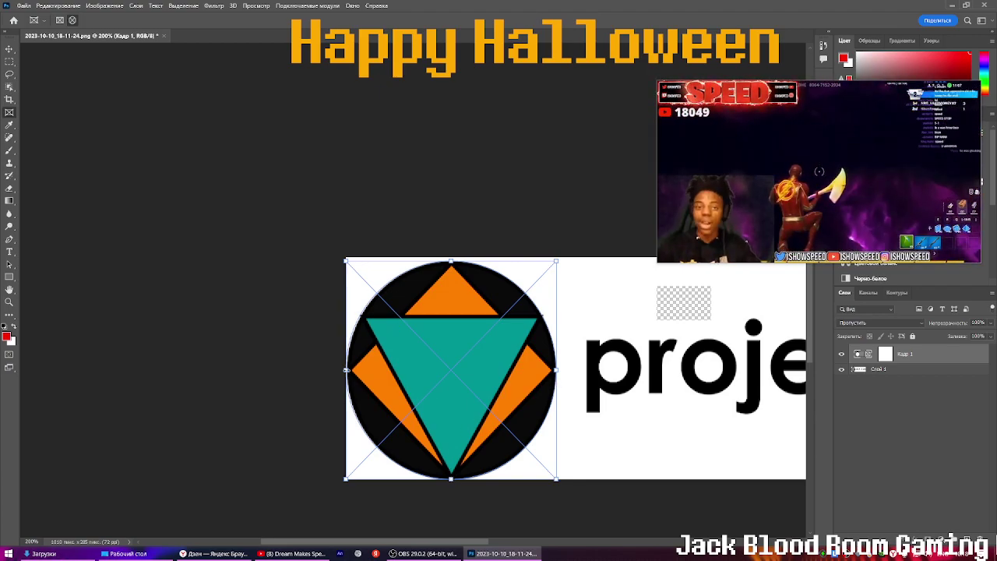
drag(347, 370, 349, 371)
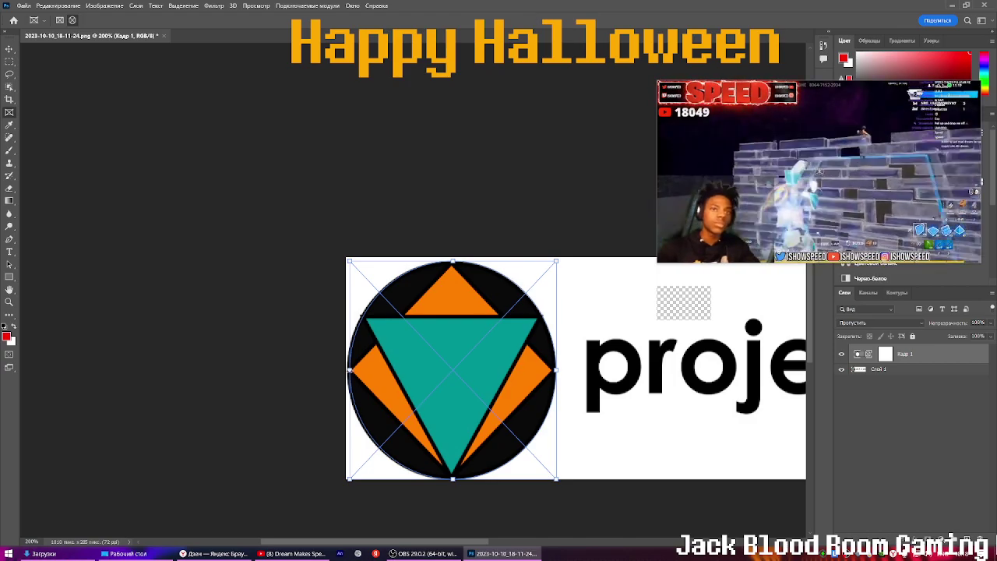
Move the floating video window off the colour and adjustment controls and show the colour swatches
drag(714, 129, 553, 97)
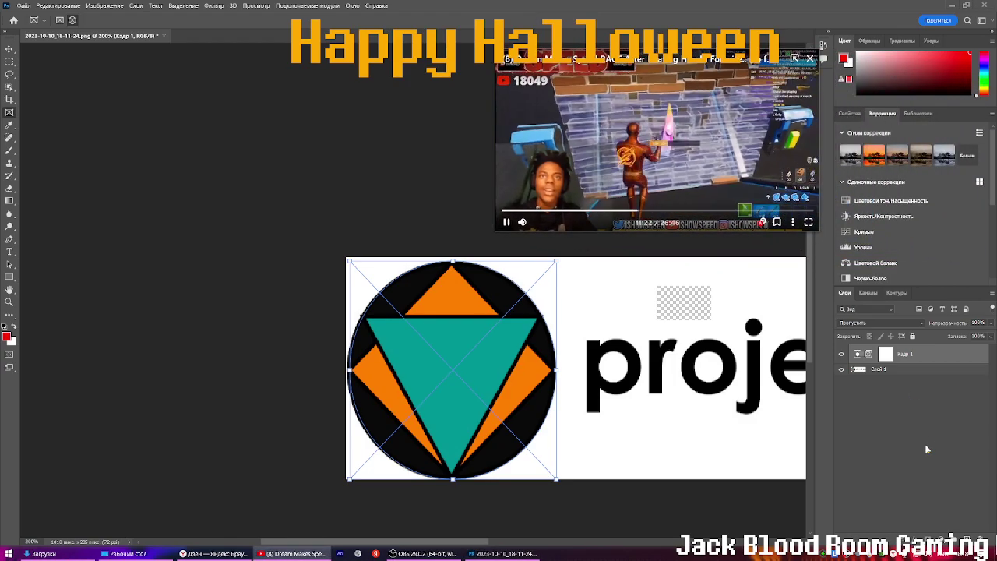
click(867, 41)
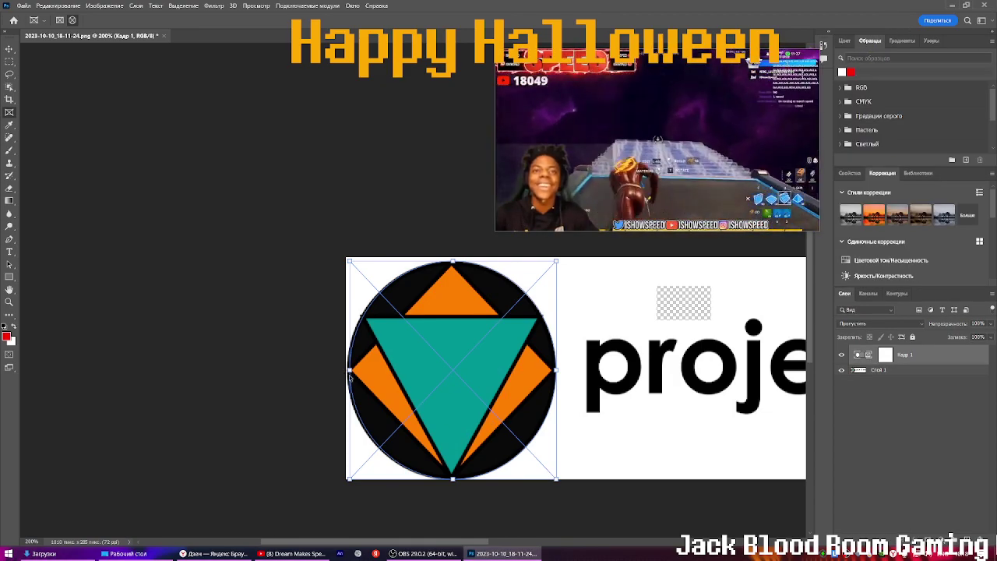
Readjust the elliptical frame's position and side edges so it follows the emblem's circle
drag(350, 371, 345, 370)
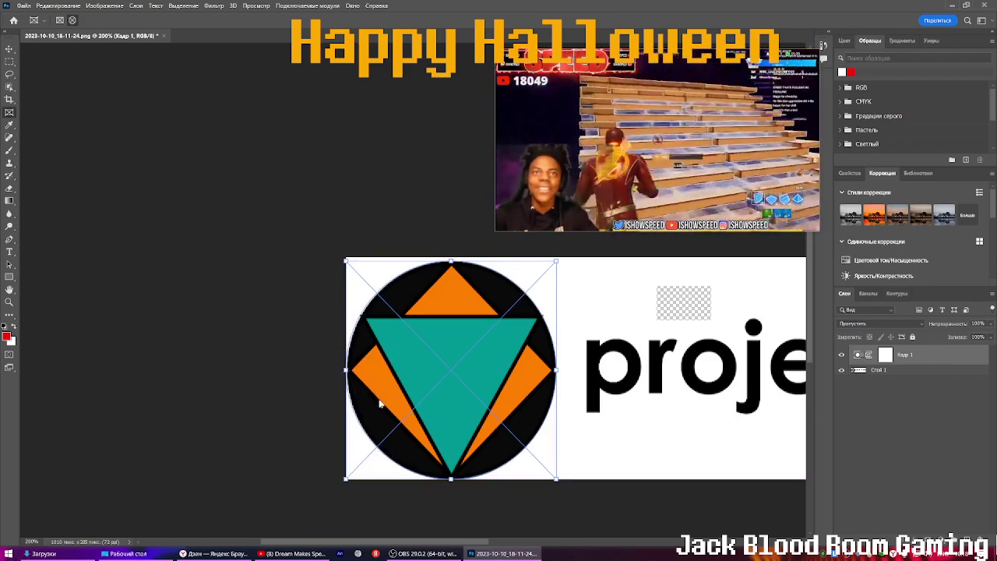
drag(448, 396, 451, 396)
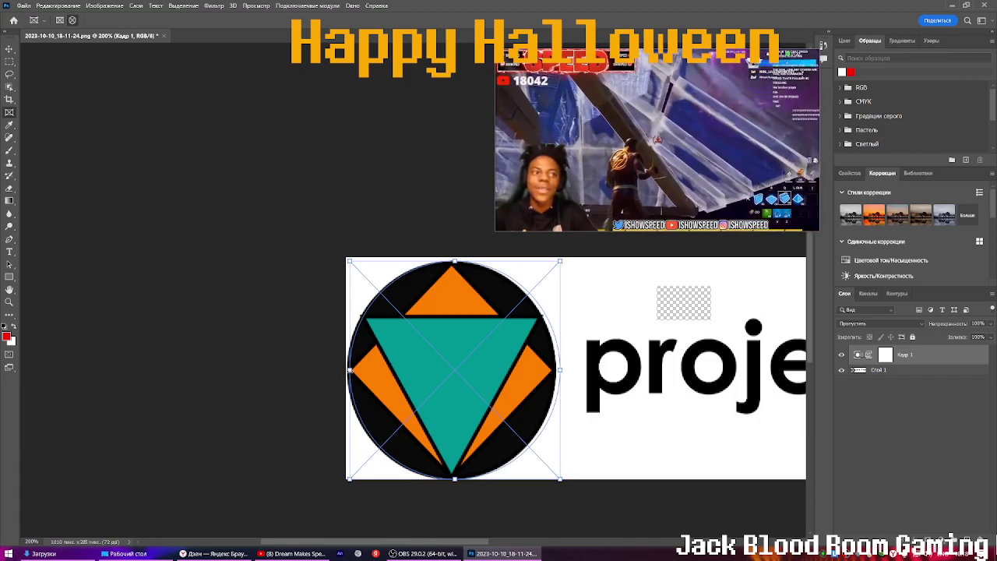
drag(350, 371, 345, 370)
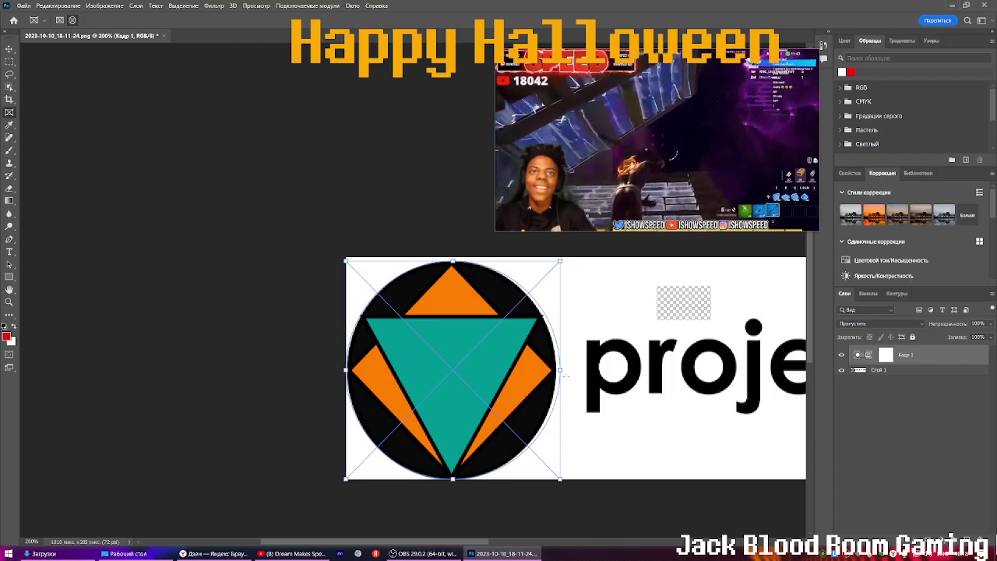
drag(559, 371, 558, 392)
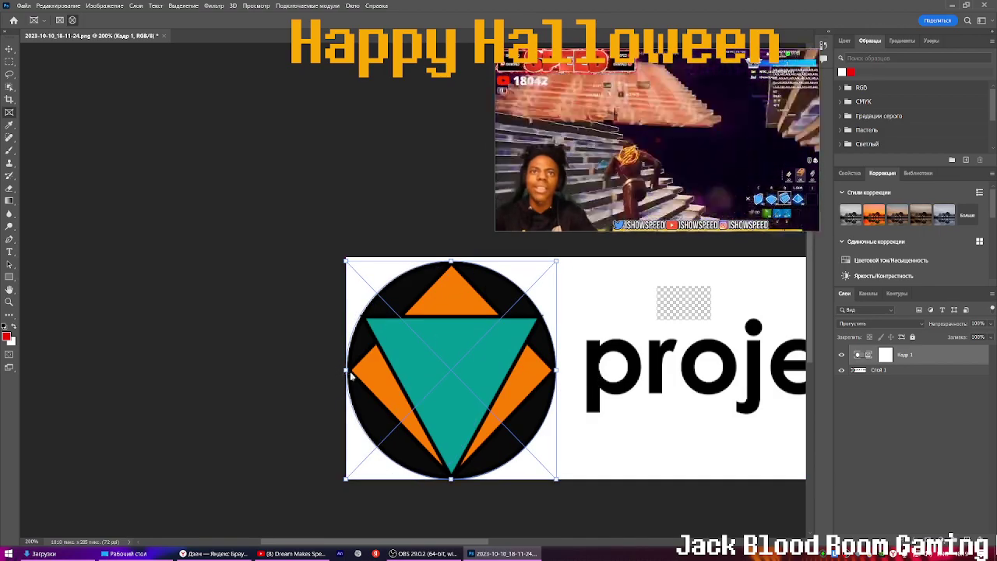
drag(345, 369, 350, 395)
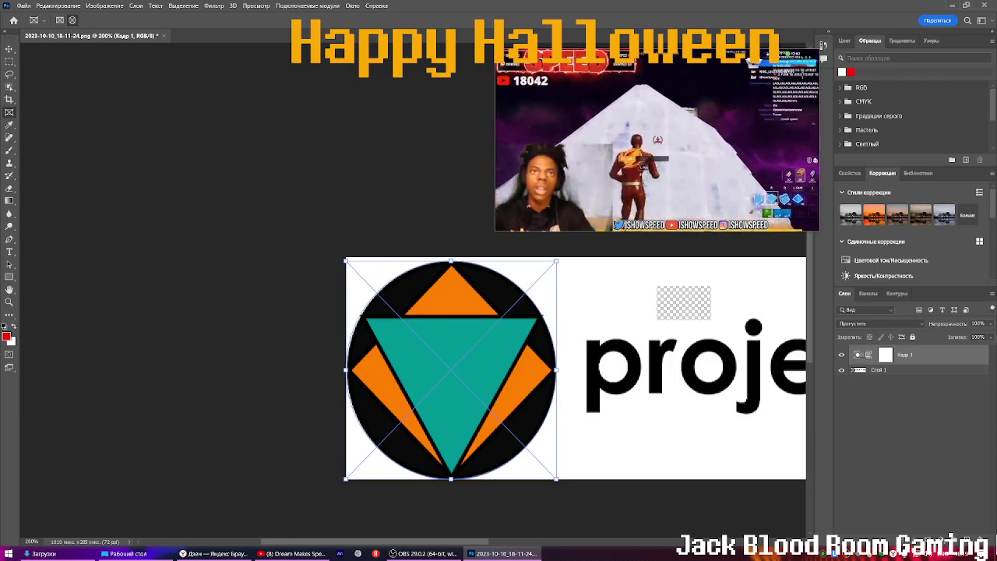
click(869, 294)
click(897, 294)
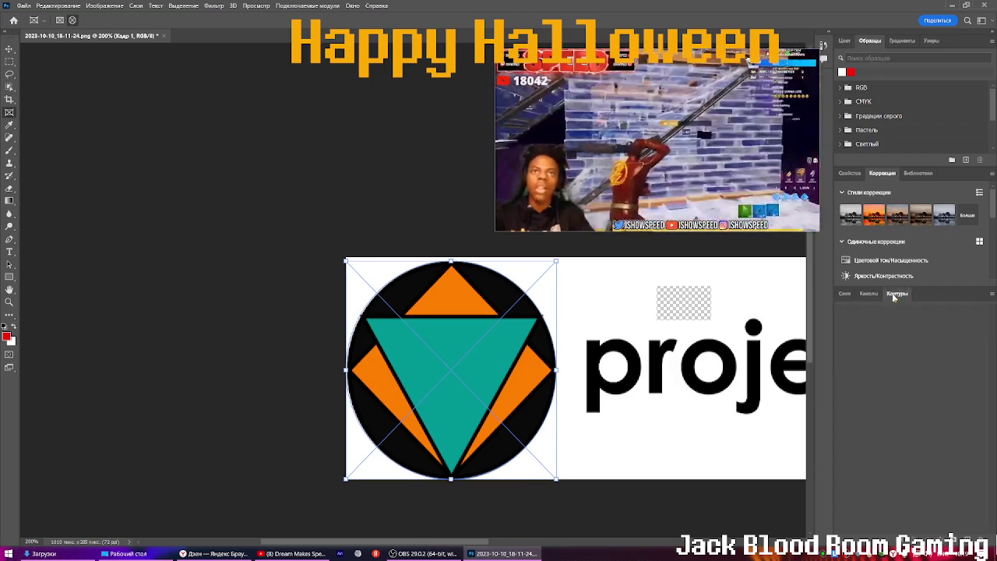
click(868, 295)
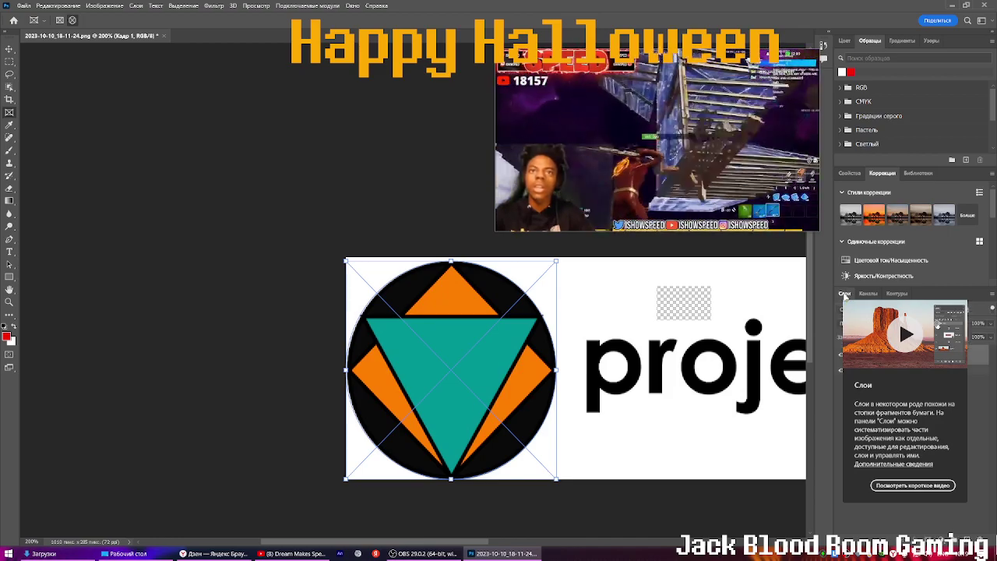
click(845, 294)
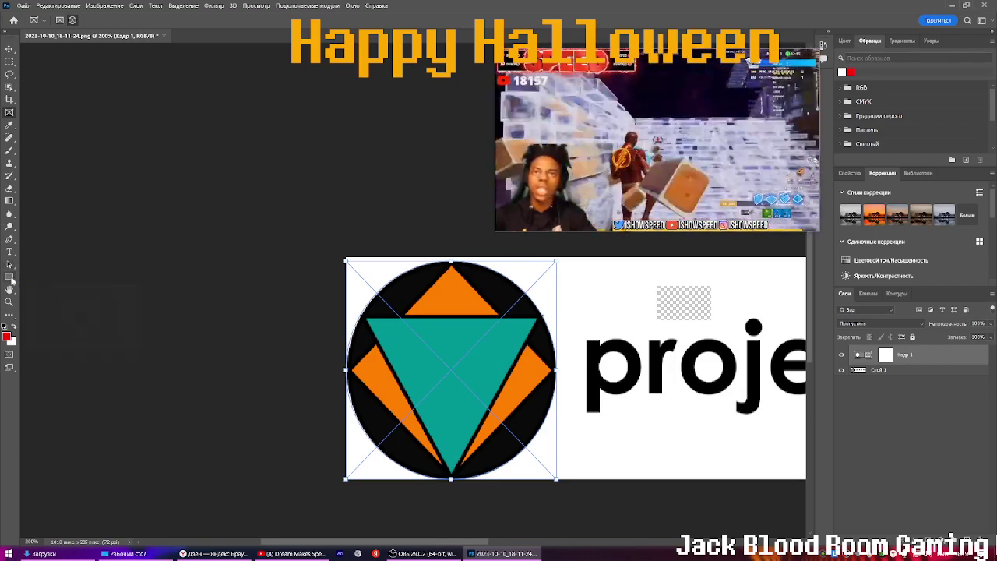
click(9, 98)
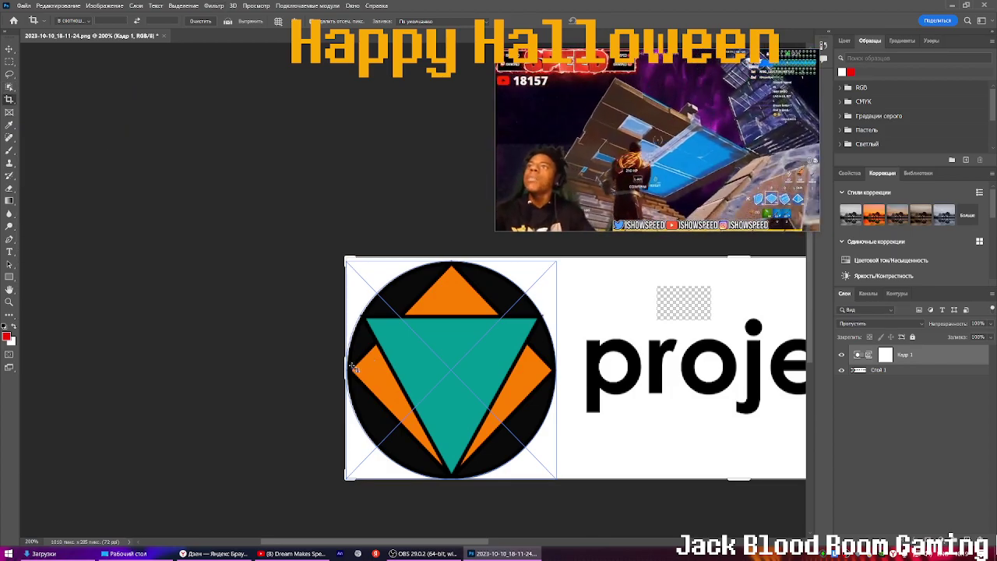
click(365, 329)
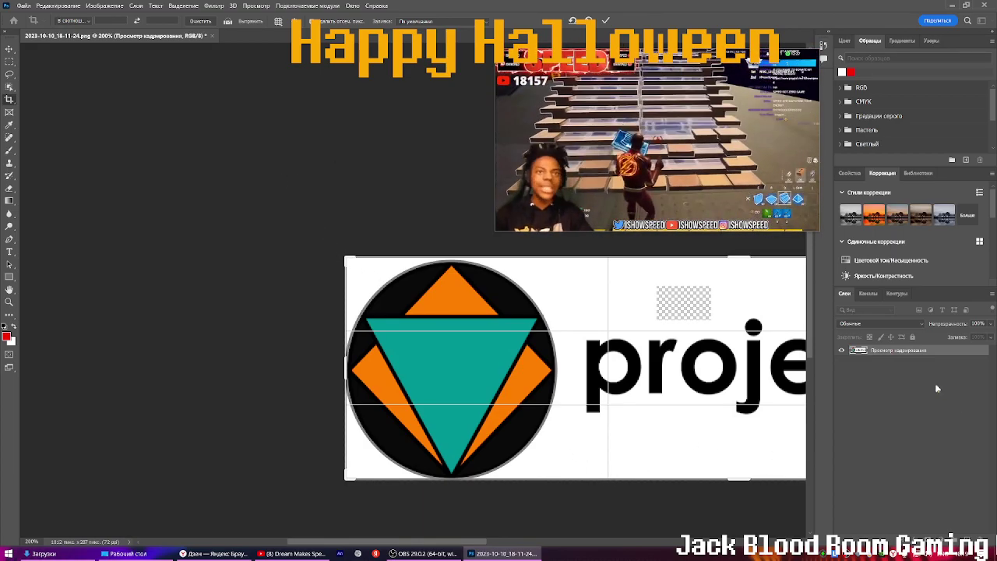
key(Escape)
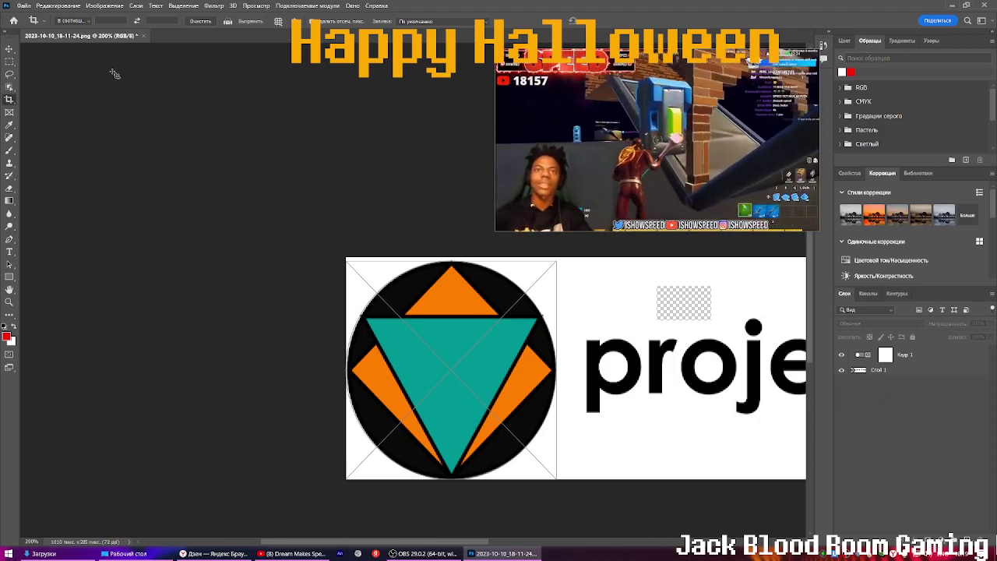
Try a rectangular marquee selection over the lower part of the emblem
click(10, 62)
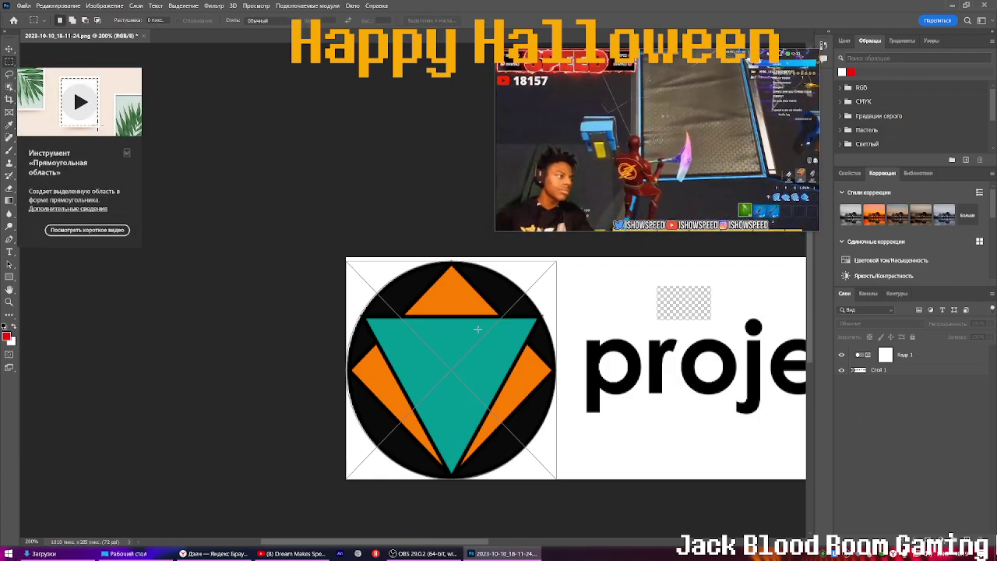
drag(610, 315, 316, 492)
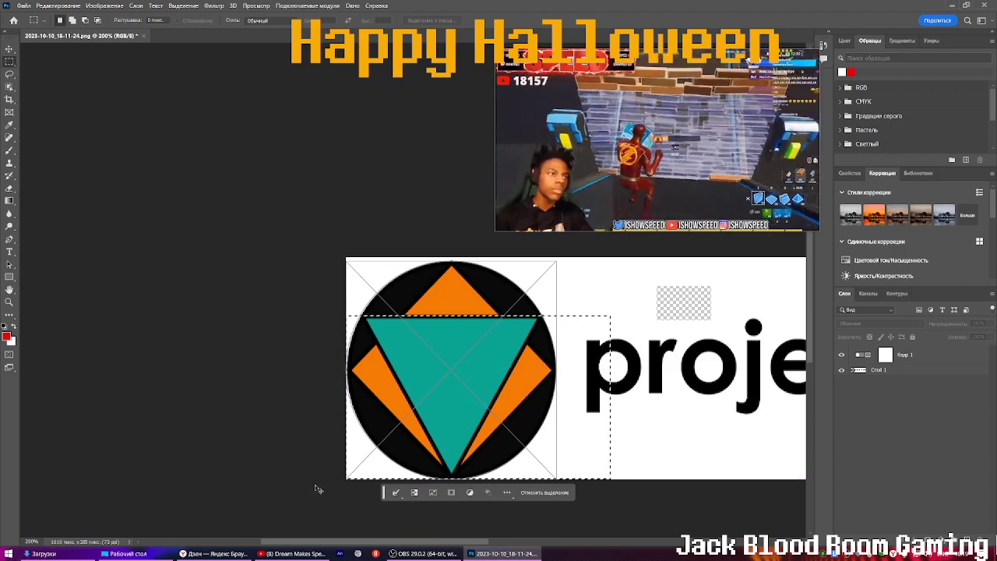
Undo the marquee and all elliptical frame edits back to the single image layer, and clear the restored selection
key(ctrl+z)
key(ctrl+z)
key(ctrl+z)
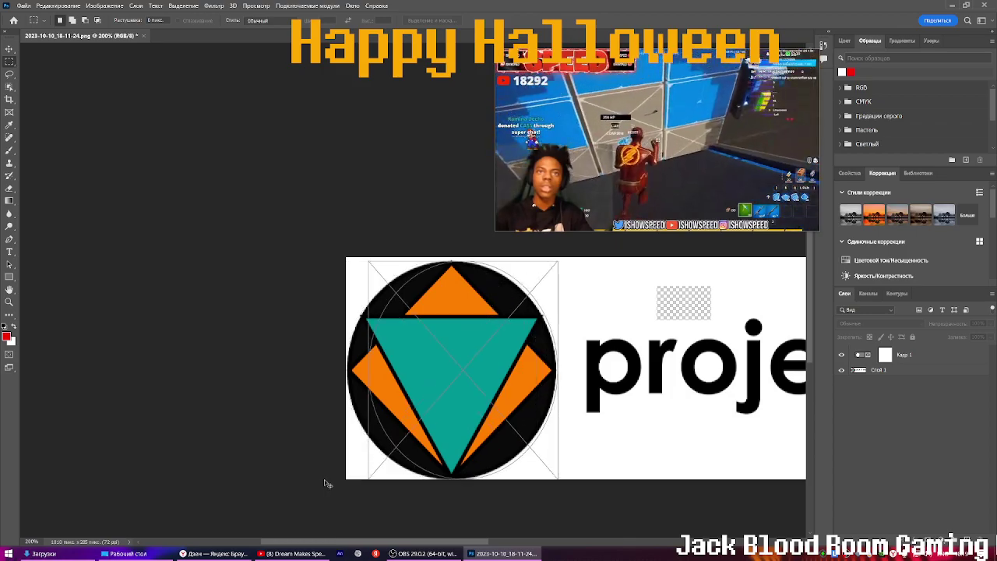
key(ctrl+z)
key(ctrl+z)
key(ctrl+z)
key(ctrl+z)
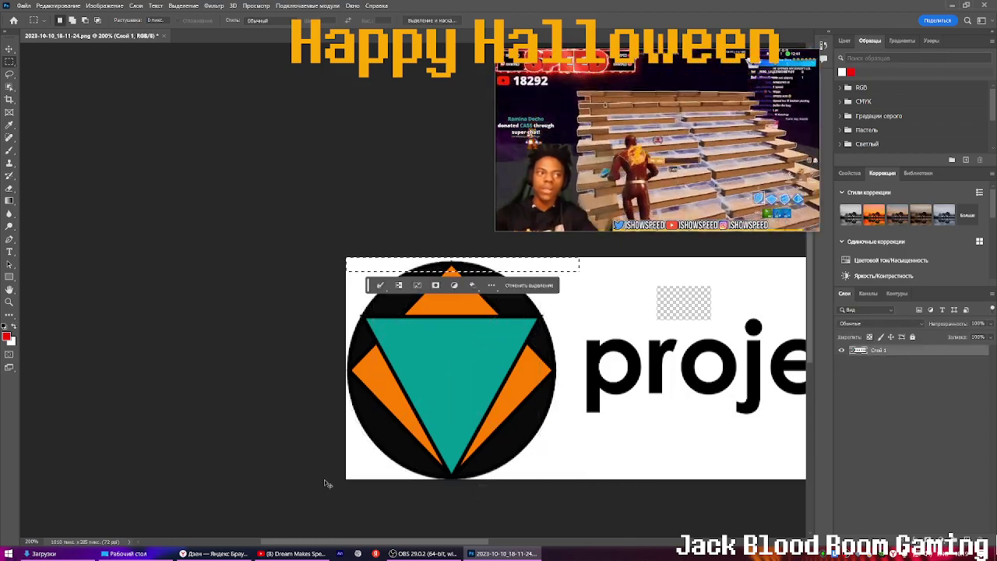
key(ctrl+d)
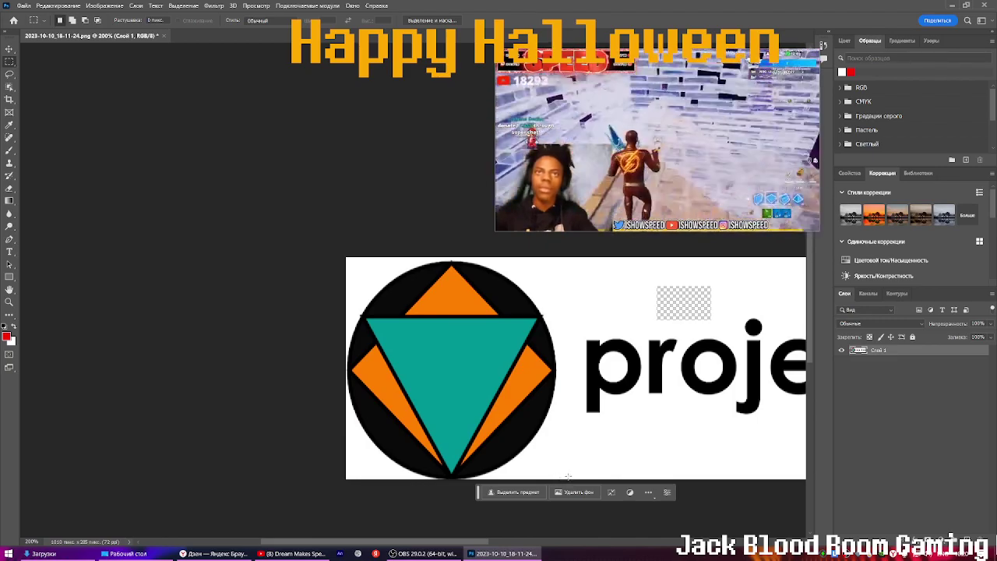
Select the area around the emblem with a rectangular marquee, subtracting a smaller rectangle over the teal triangle
drag(567, 480, 131, 178)
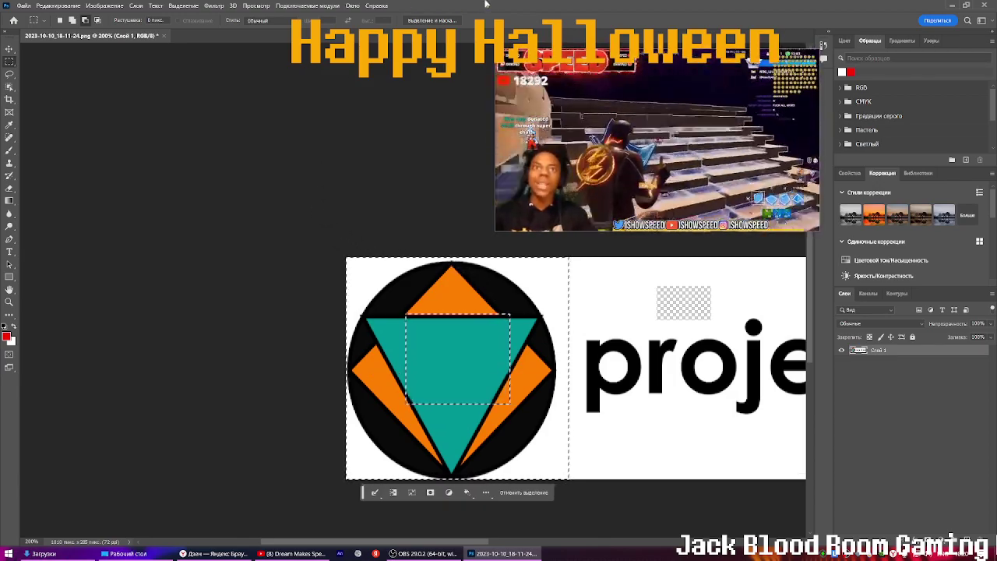
click(43, 25)
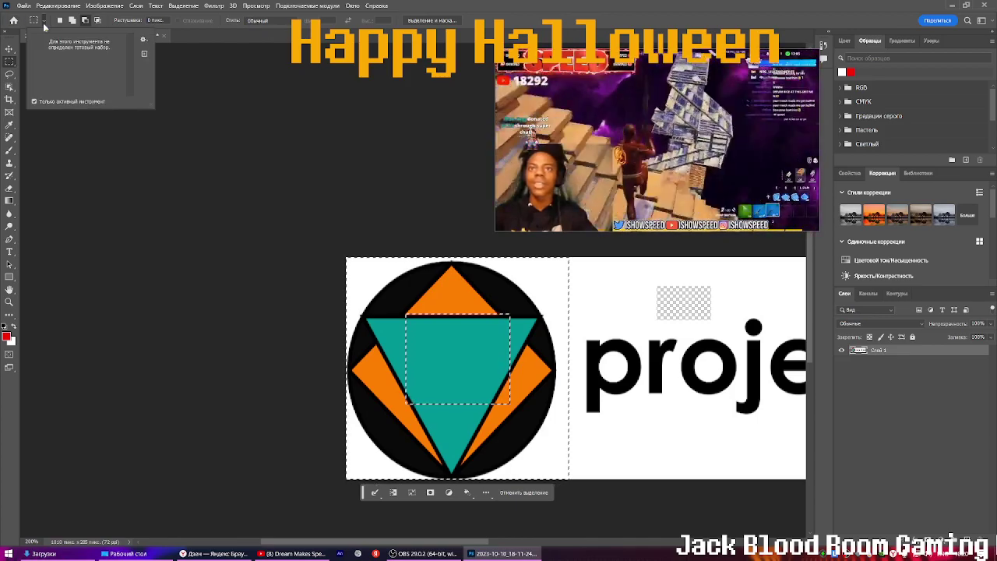
click(45, 23)
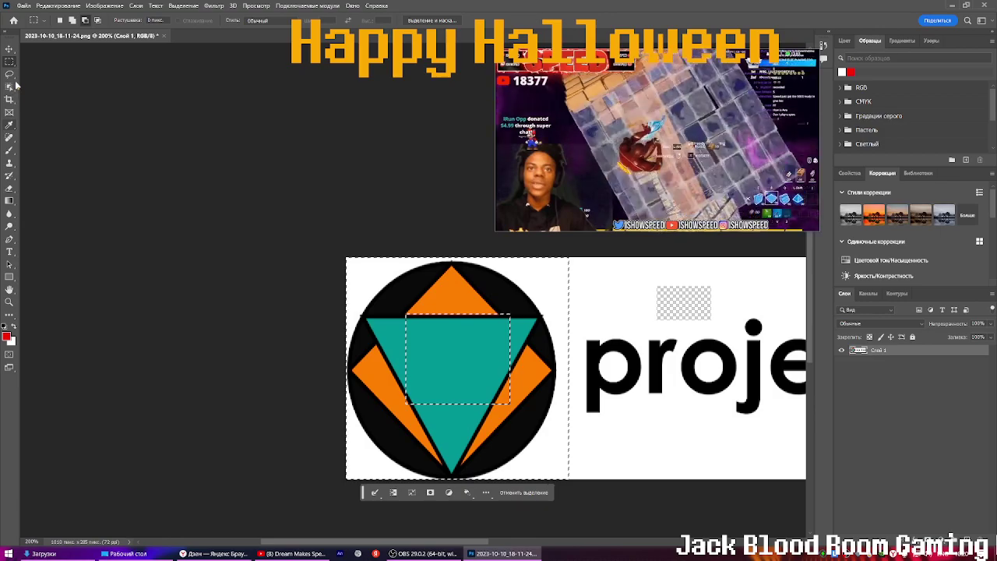
click(9, 277)
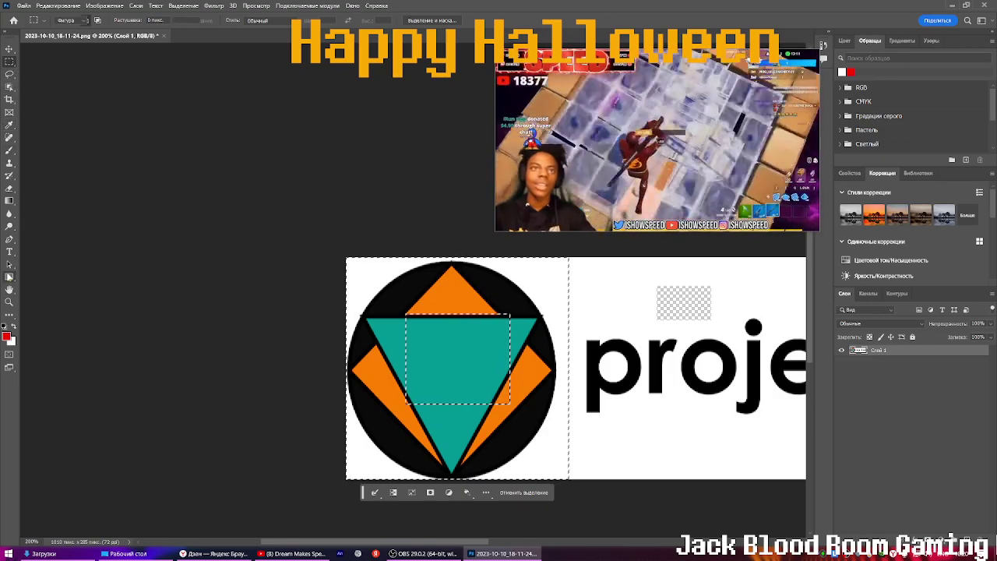
click(45, 24)
click(44, 22)
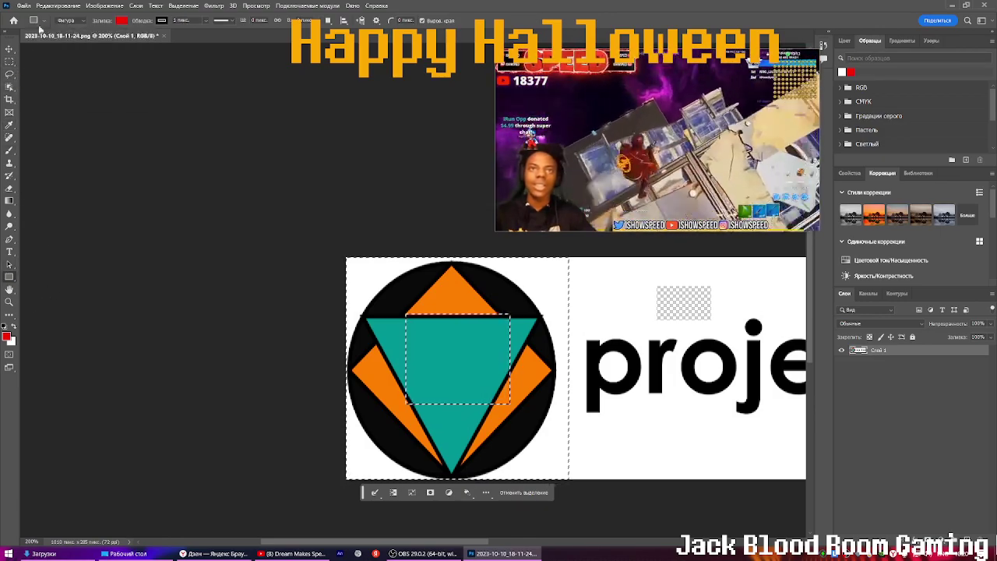
Try a rectangular frame over the centre of the emblem and undo it
click(9, 112)
drag(423, 380, 509, 404)
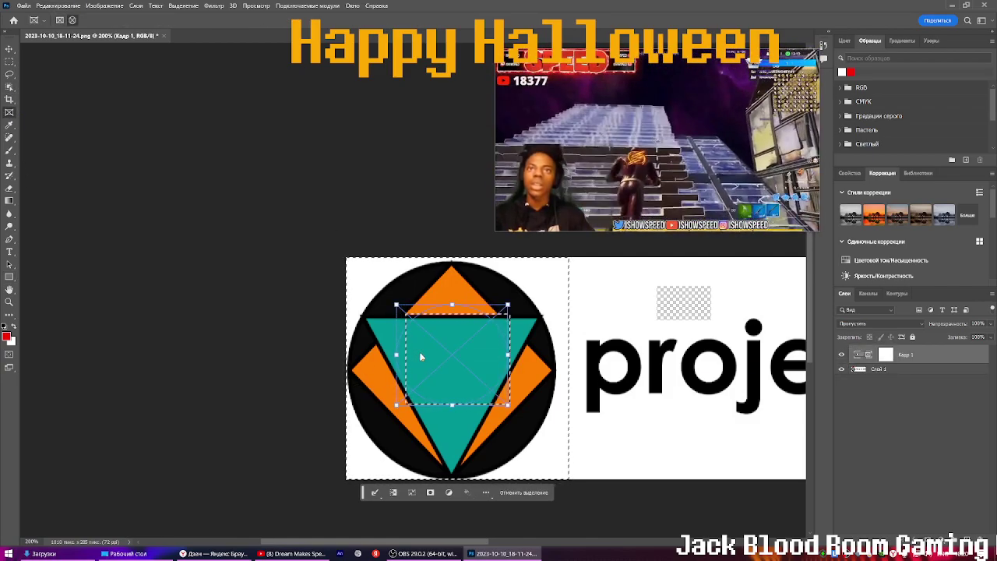
key(ctrl+z)
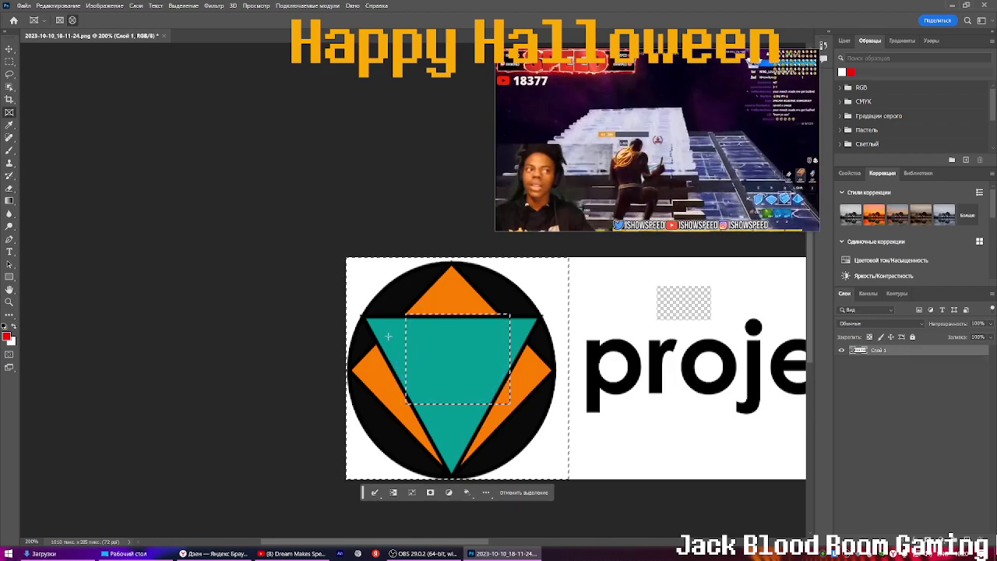
click(11, 62)
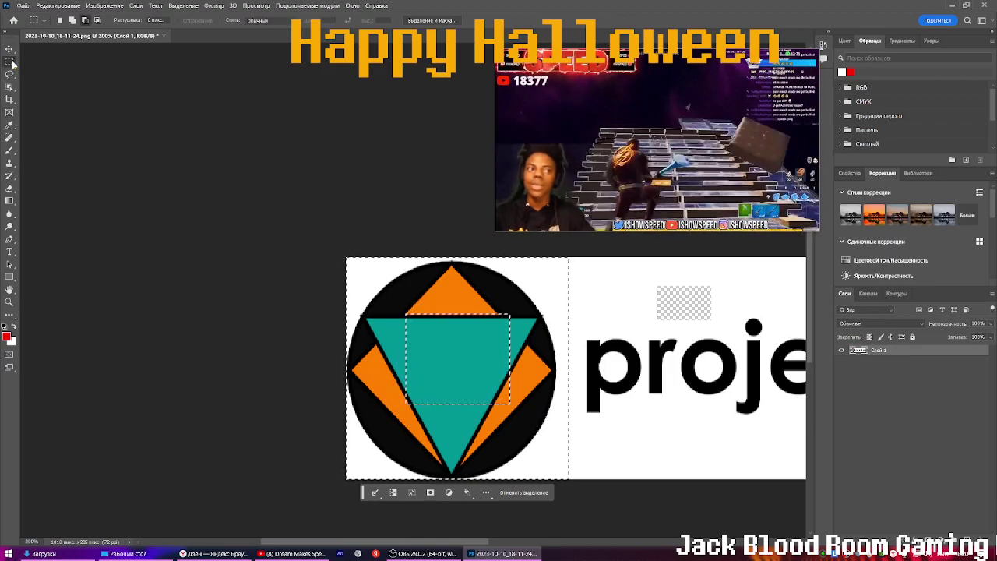
click(44, 22)
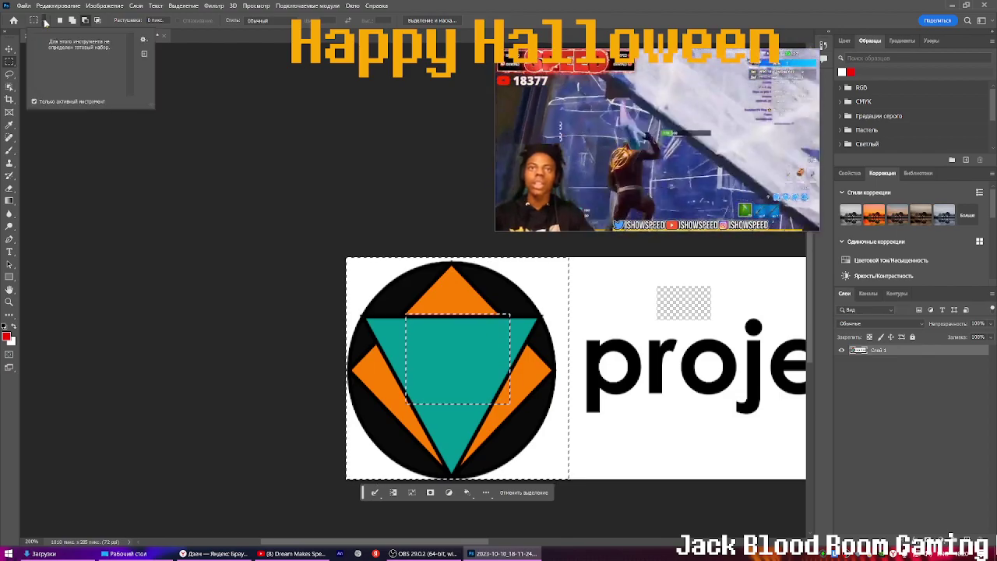
click(144, 54)
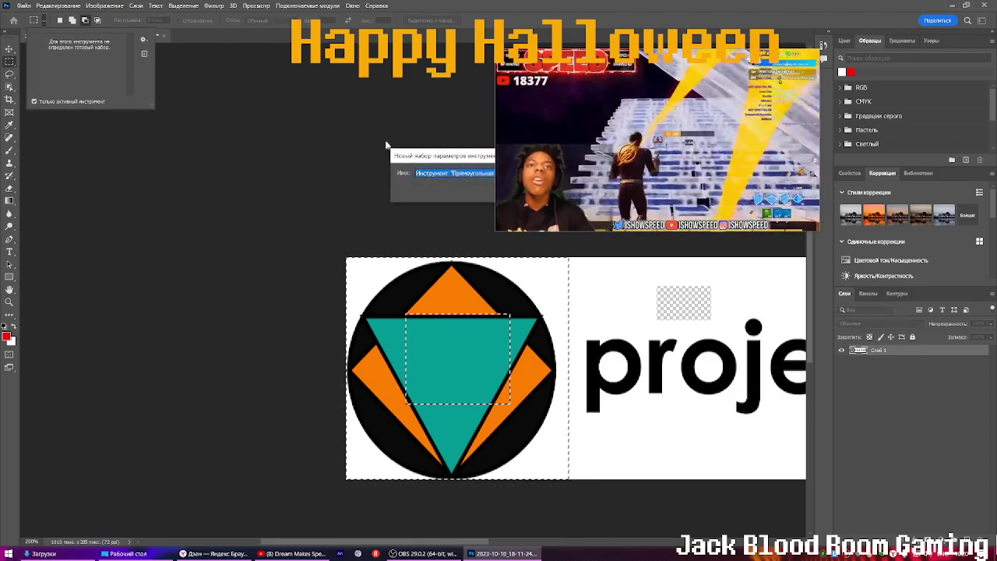
click(331, 225)
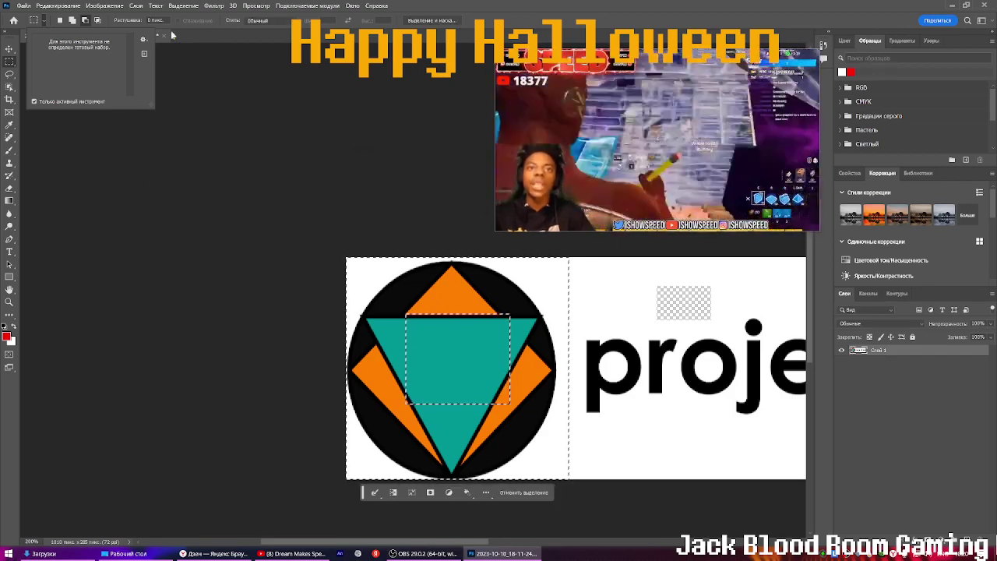
click(155, 20)
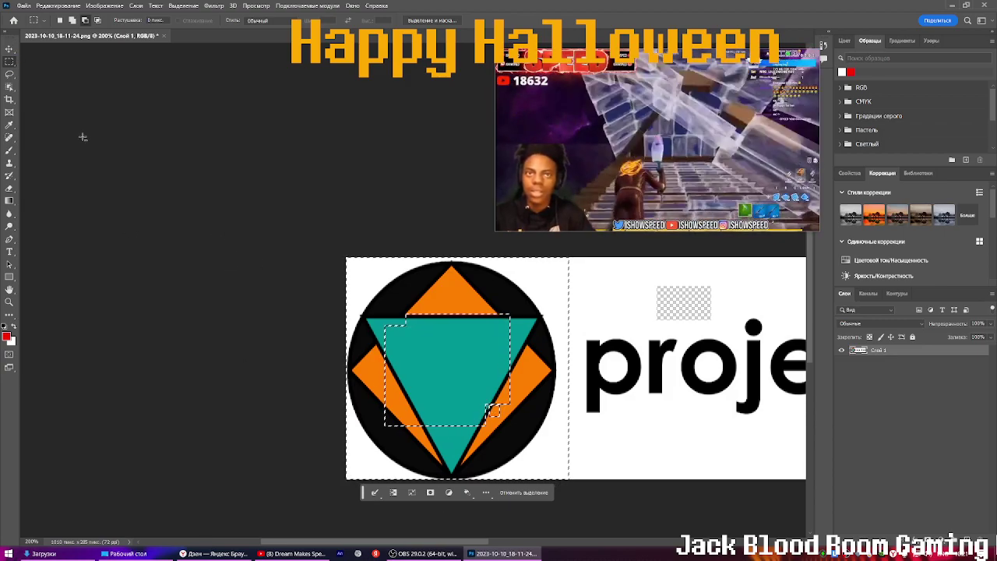
Subtract the whole image from the current selection and acknowledge the warning
drag(343, 257, 942, 550)
drag(592, 156, 752, 207)
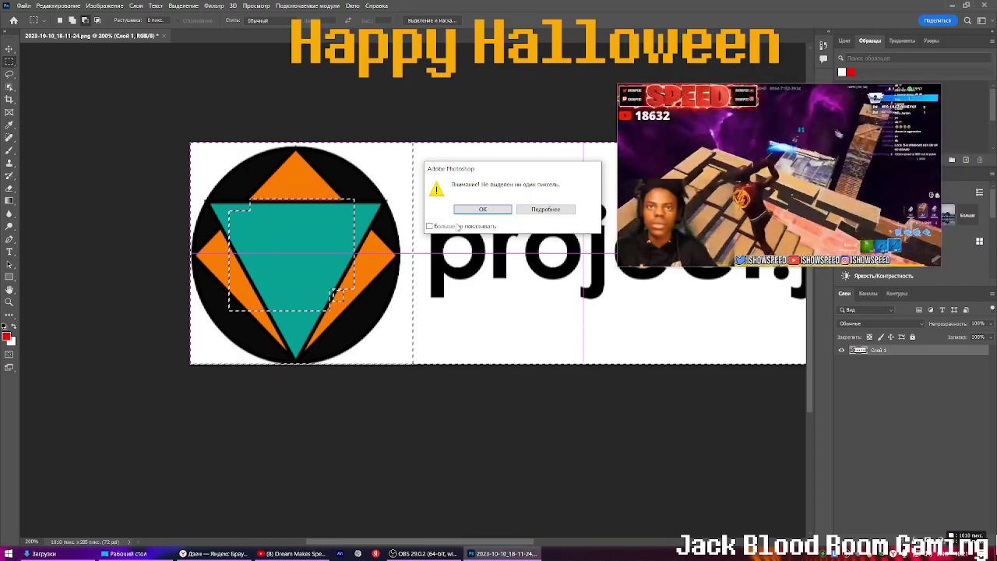
click(485, 210)
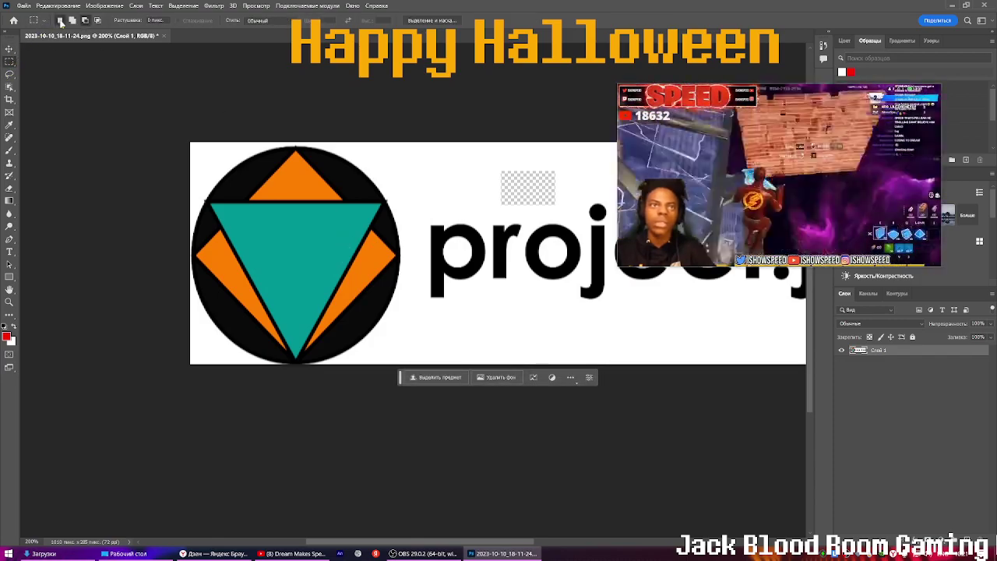
Switch to the Move tool and shift the floating video window off the swatch and adjustment controls
click(10, 49)
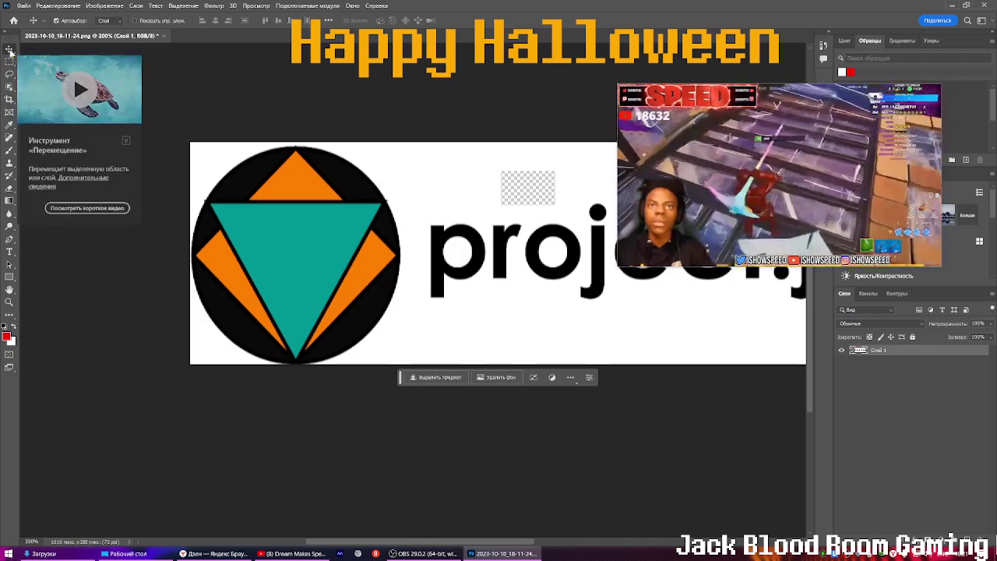
drag(821, 118, 727, 97)
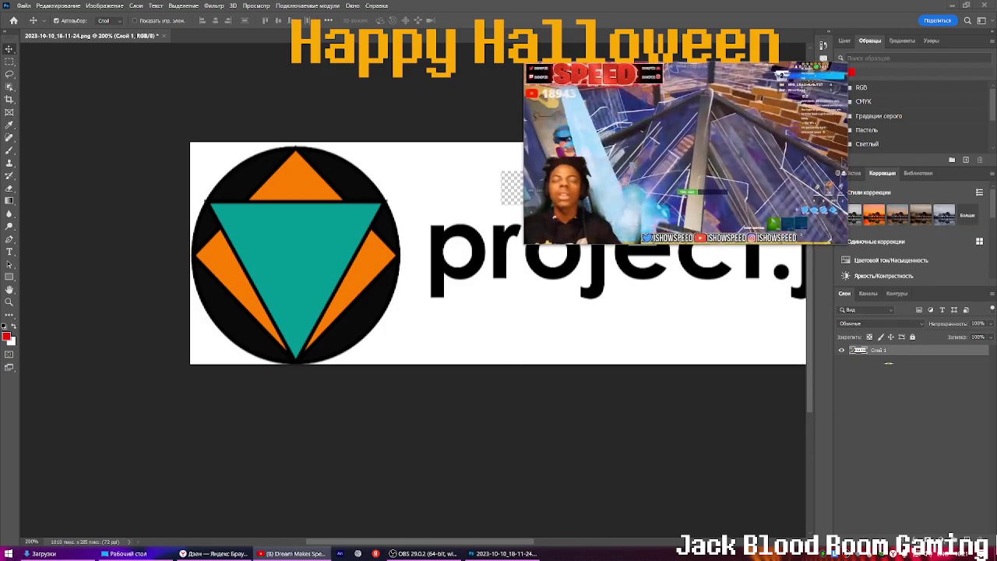
click(869, 336)
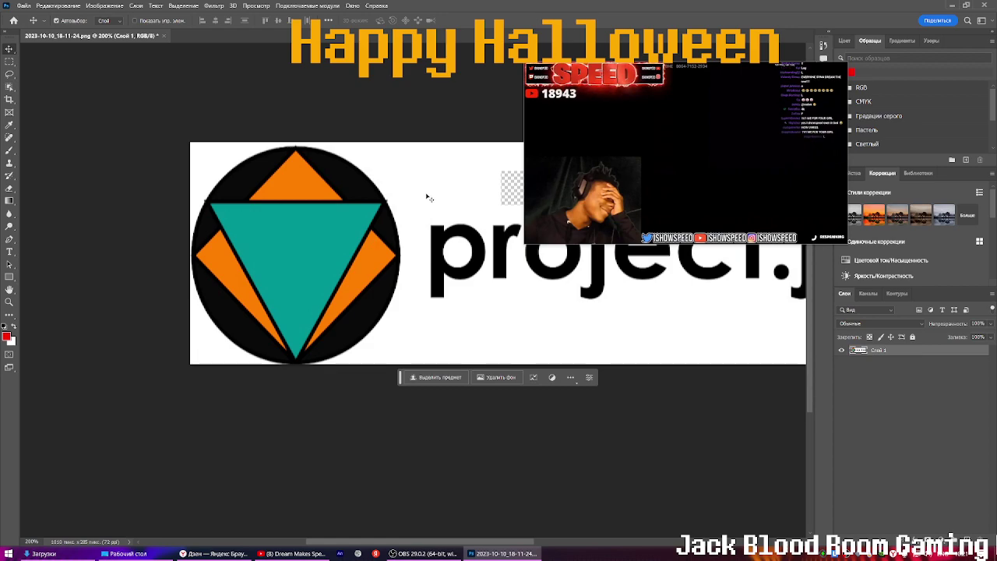
Try a rectangular marquee over the whole logo image, from the emblem to the end of the jdm lettering
click(10, 61)
right_click(263, 192)
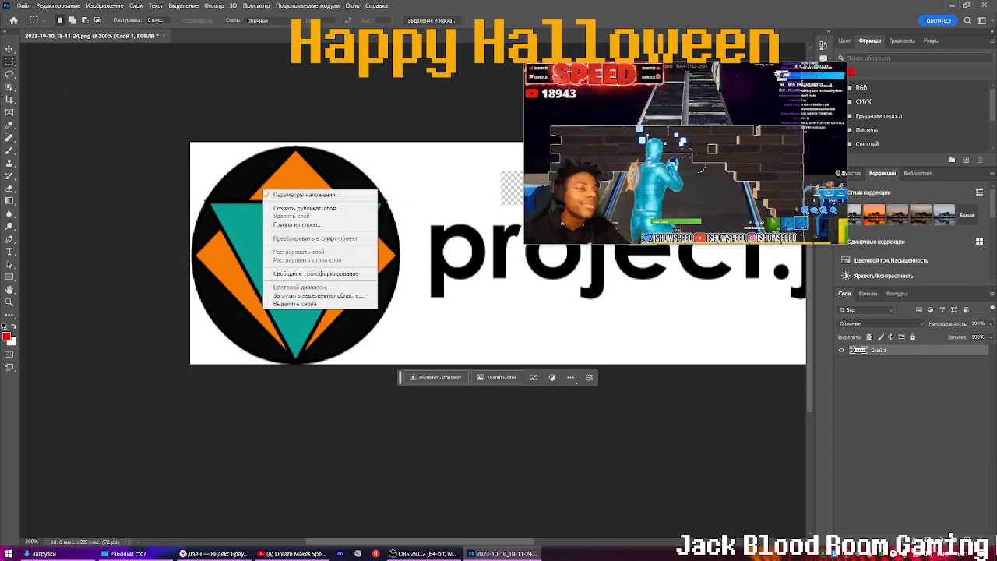
click(182, 140)
drag(181, 137, 356, 250)
scroll(430, 427, up, 2)
scroll(429, 427, up, 3)
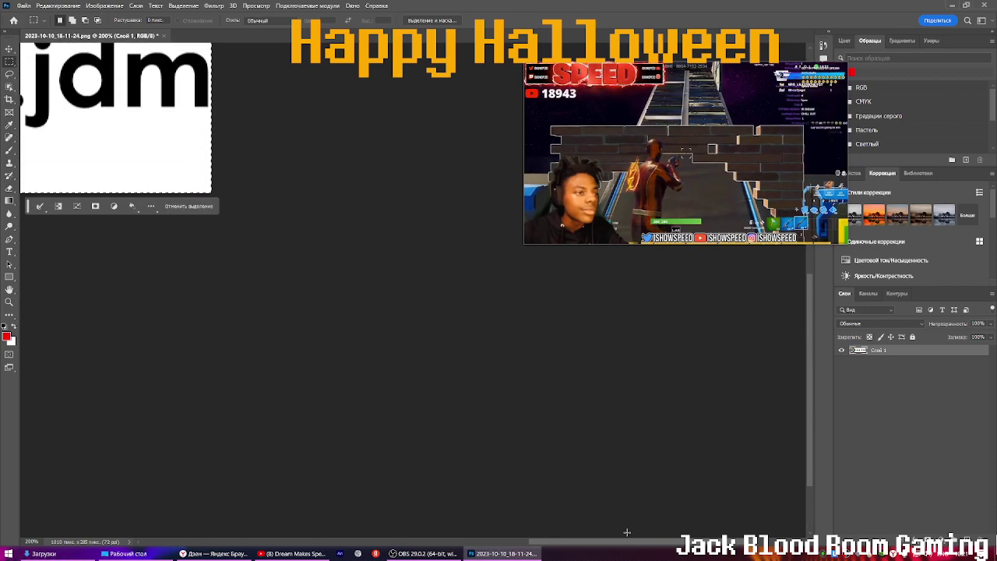
drag(631, 543, 401, 536)
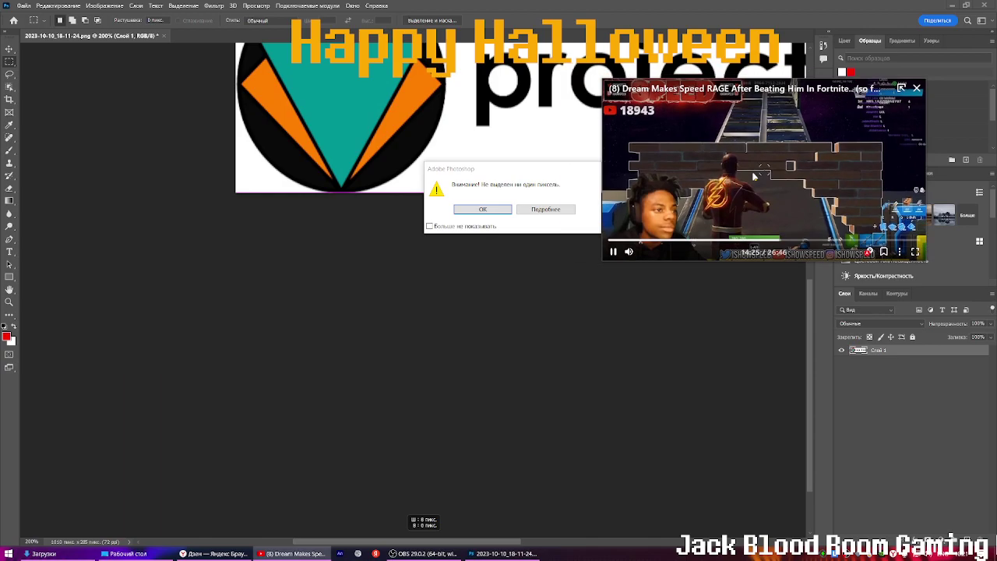
Turn off further display of the no-pixels-selected warning and close the details page it opens in the browser
click(431, 227)
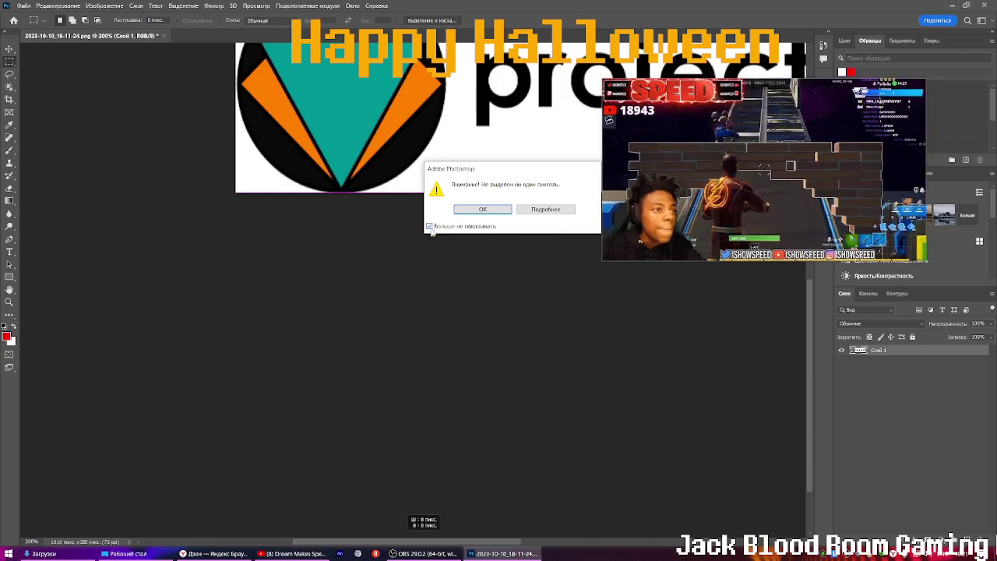
click(539, 209)
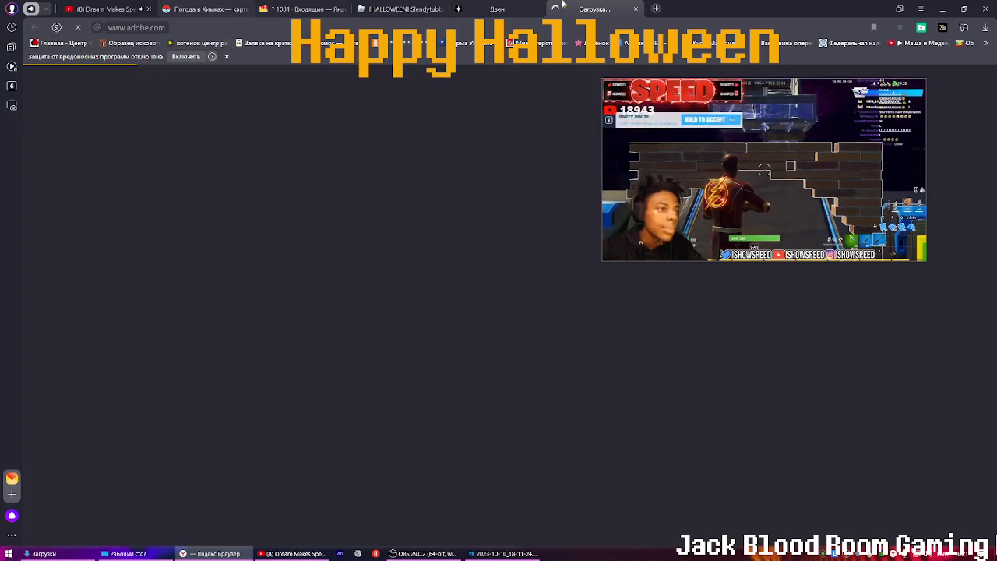
click(635, 9)
click(942, 8)
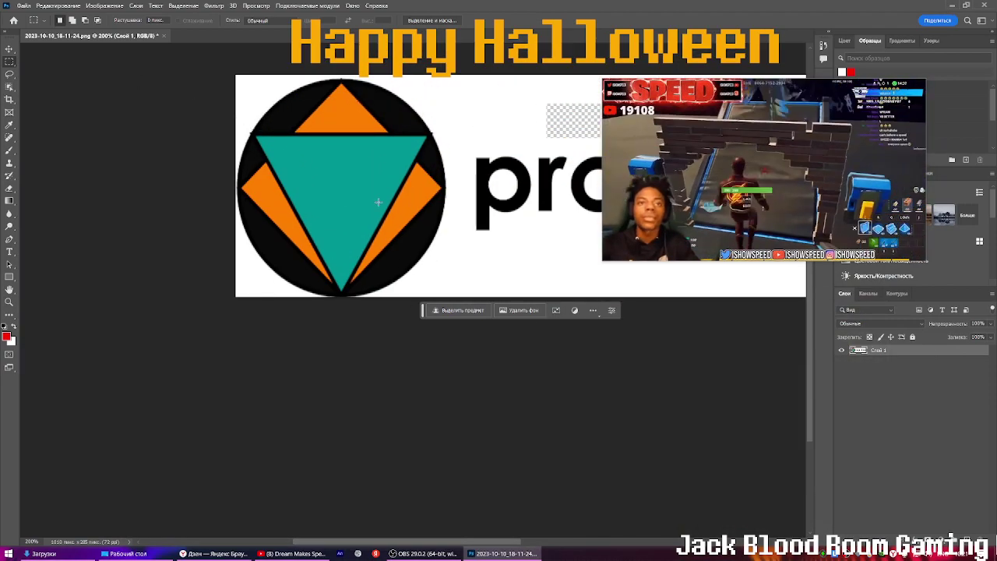
Try a rectangular marquee over the emblem and the start of the lettering, and deselect it
scroll(421, 222, up, 2)
drag(614, 360, 3, 3)
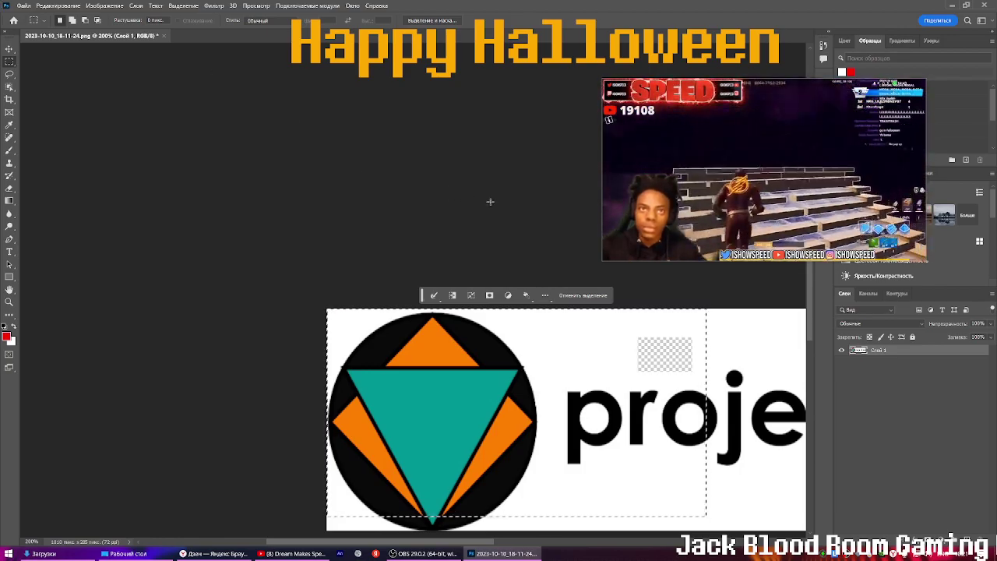
drag(678, 158, 404, 151)
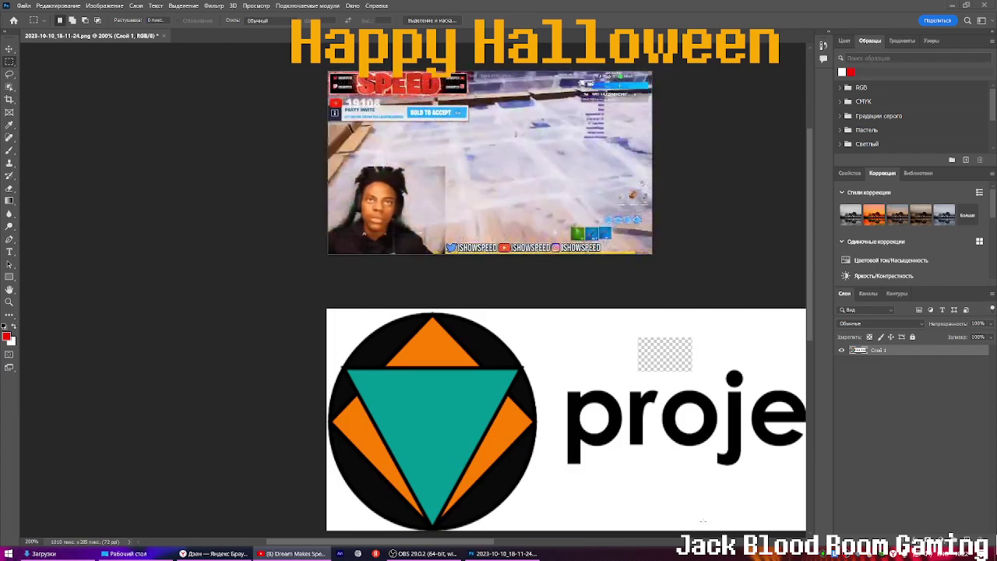
click(535, 342)
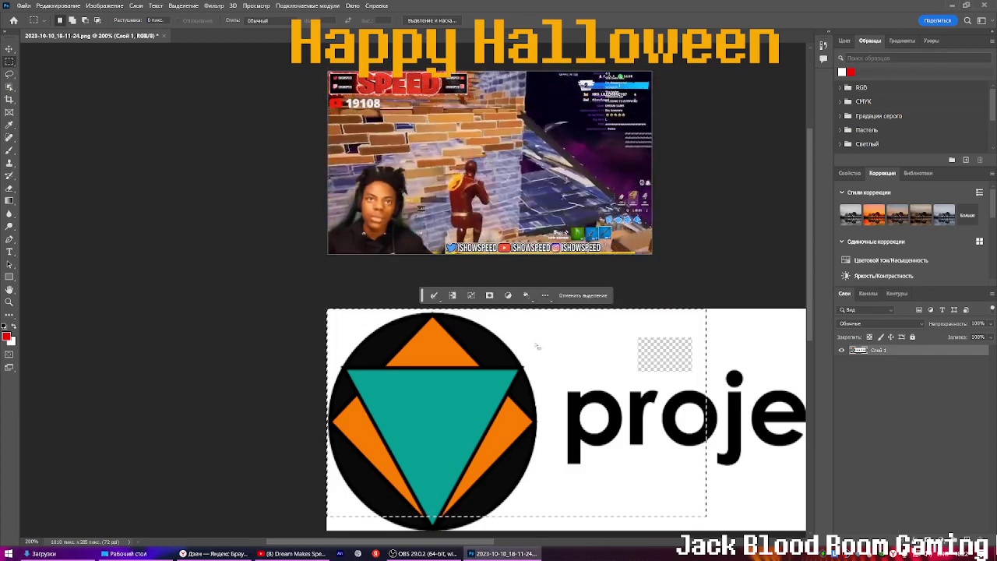
key(ctrl+d)
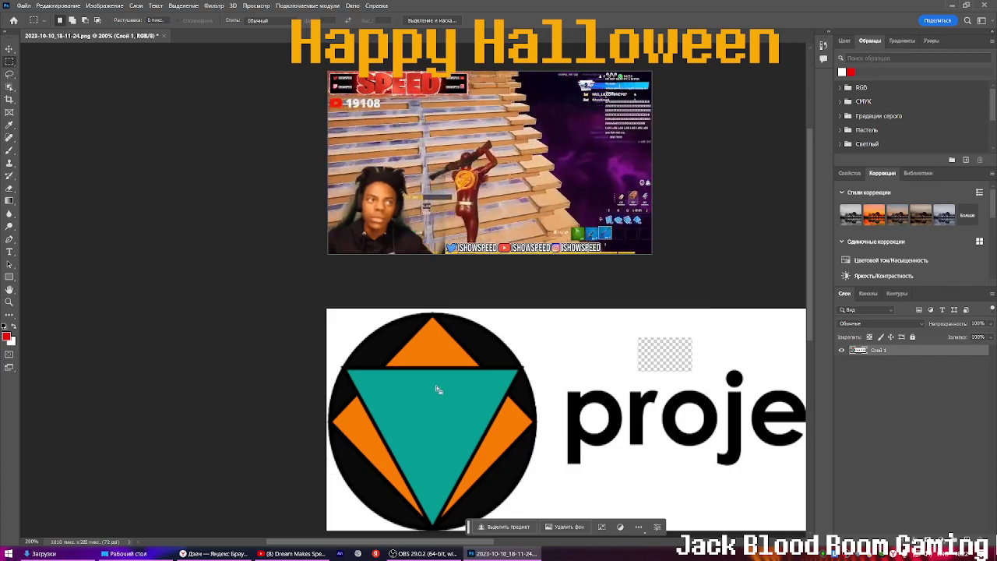
Try inverting a rectangular selection over the upper part of the emblem, and clear the selection
drag(575, 445, 326, 306)
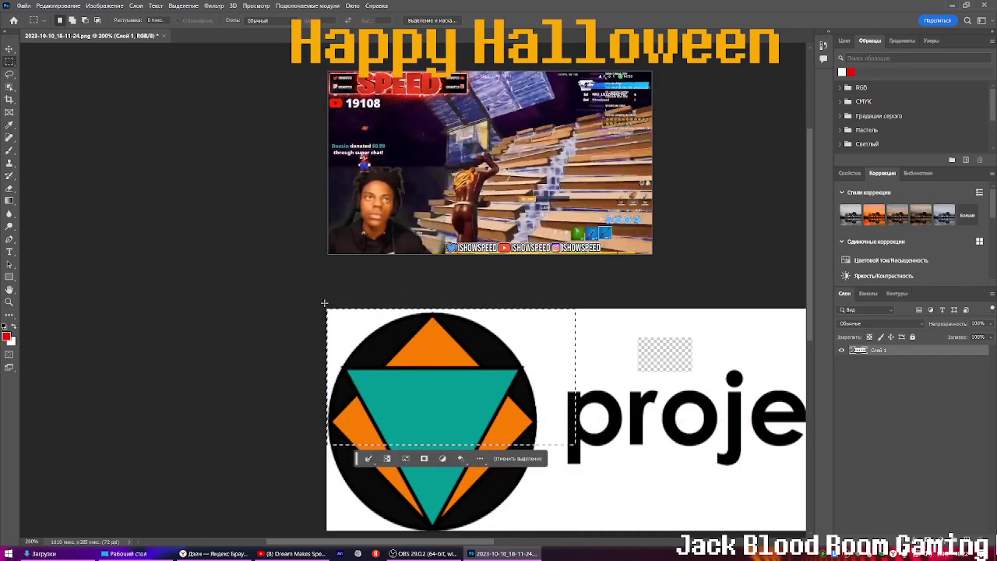
click(870, 338)
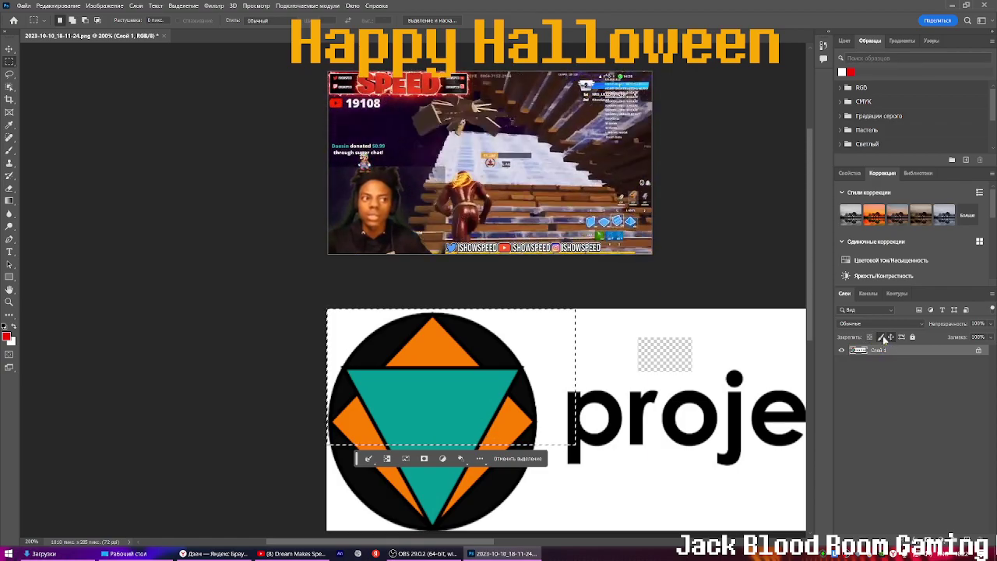
click(883, 338)
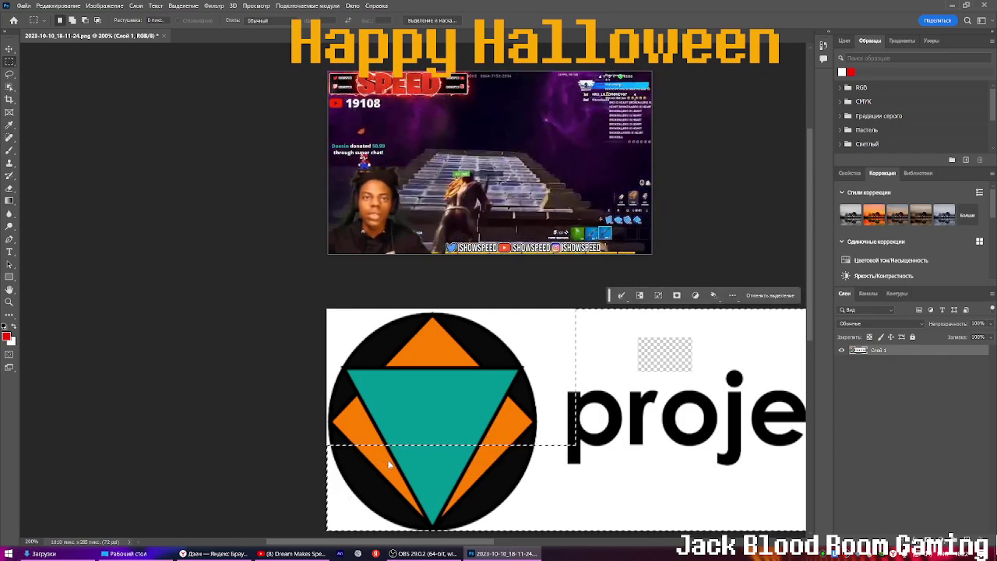
click(640, 295)
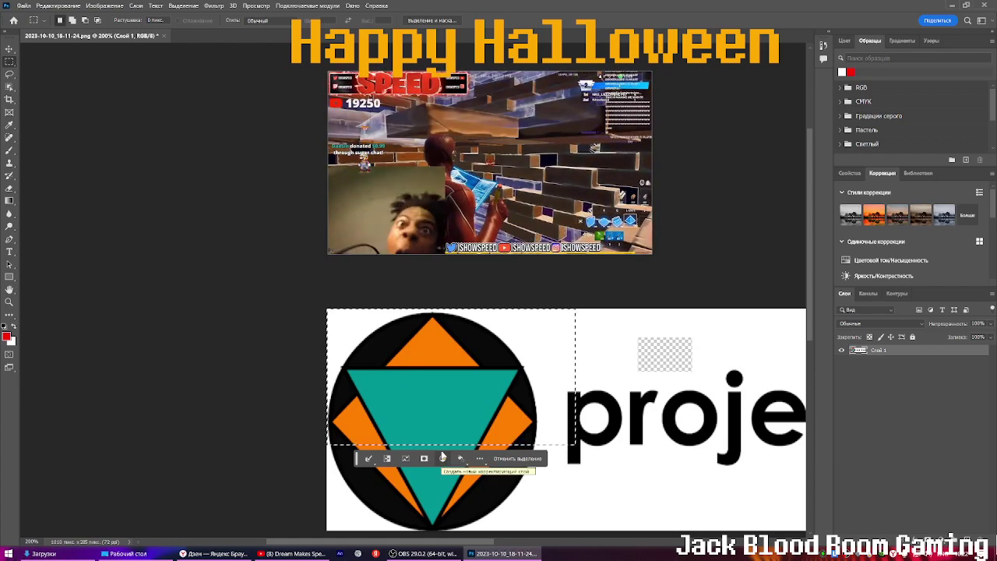
key(ctrl+d)
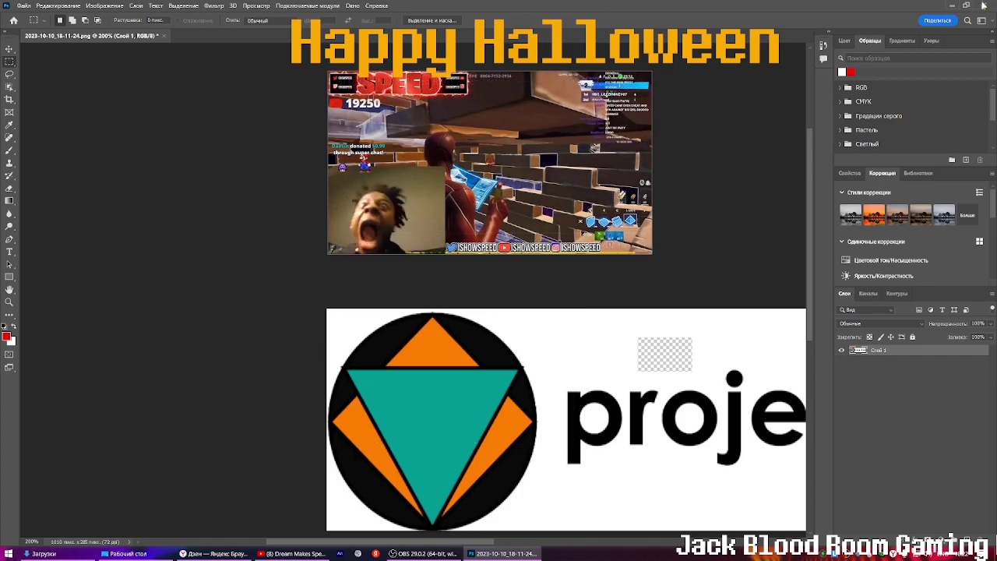
Close Photoshop without saving the changes to the logo image
drag(490, 162, 529, 175)
click(546, 208)
drag(358, 175, 468, 290)
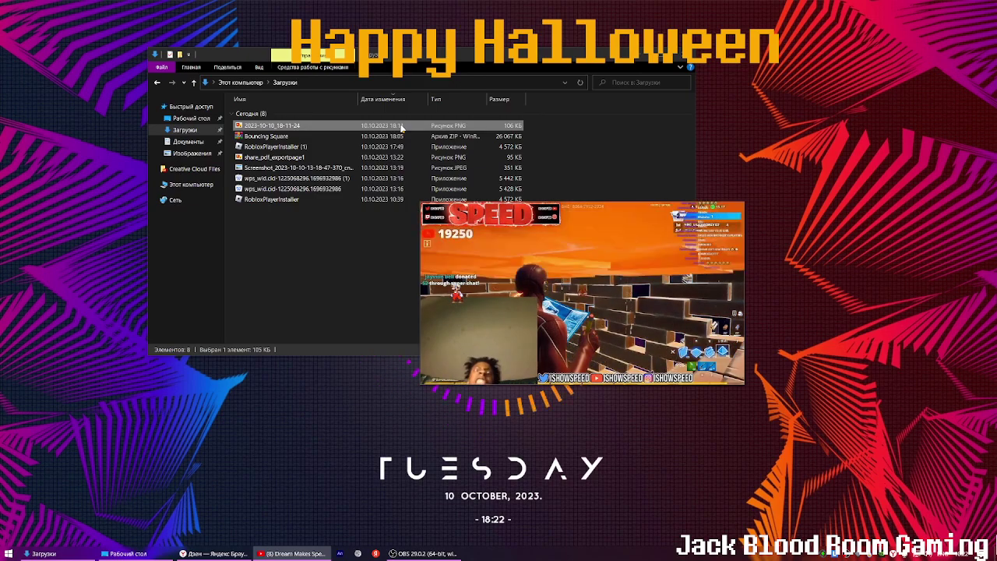
Open the image 2023-10-10_18-11-24 from the Downloads folder in the Windows photo viewer and move the floating video off the lettering
click(402, 129)
double_click(402, 127)
drag(540, 292, 677, 178)
scroll(504, 388, up, 3)
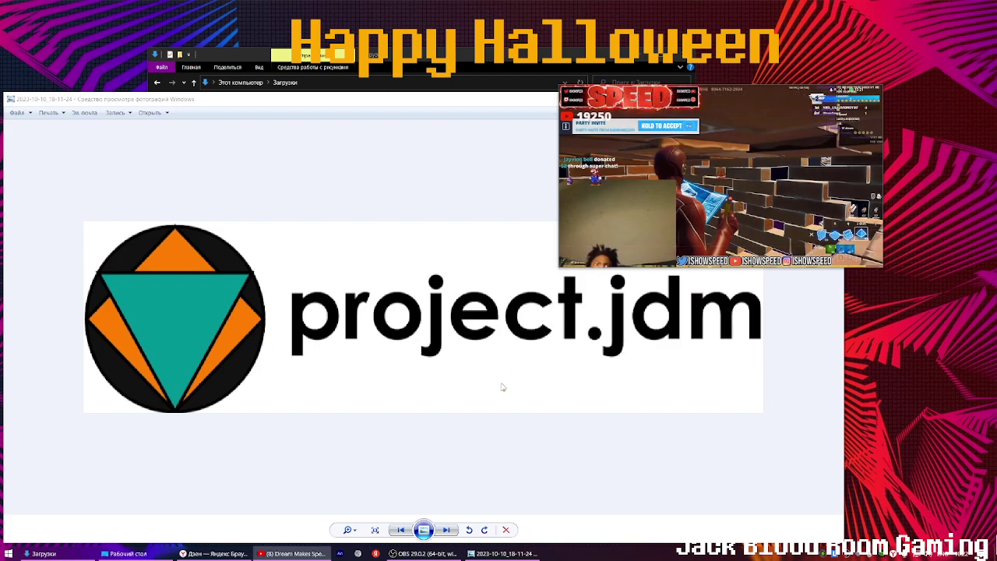
drag(696, 181, 438, 464)
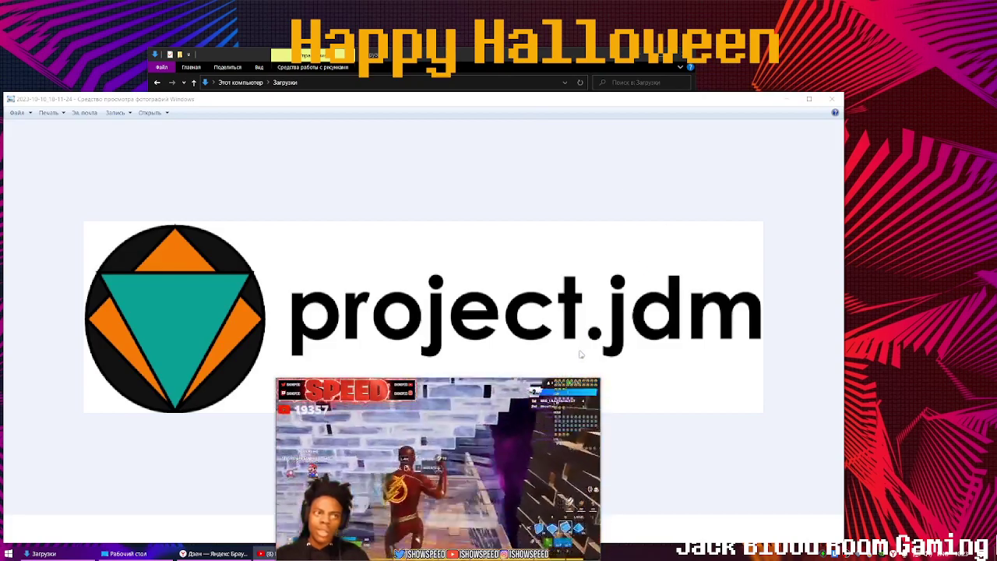
Close the photo viewer, switch to Yandex Browser and reopen the Project JDM YouTube channel from the browsing history
scroll(581, 355, up, 3)
click(832, 99)
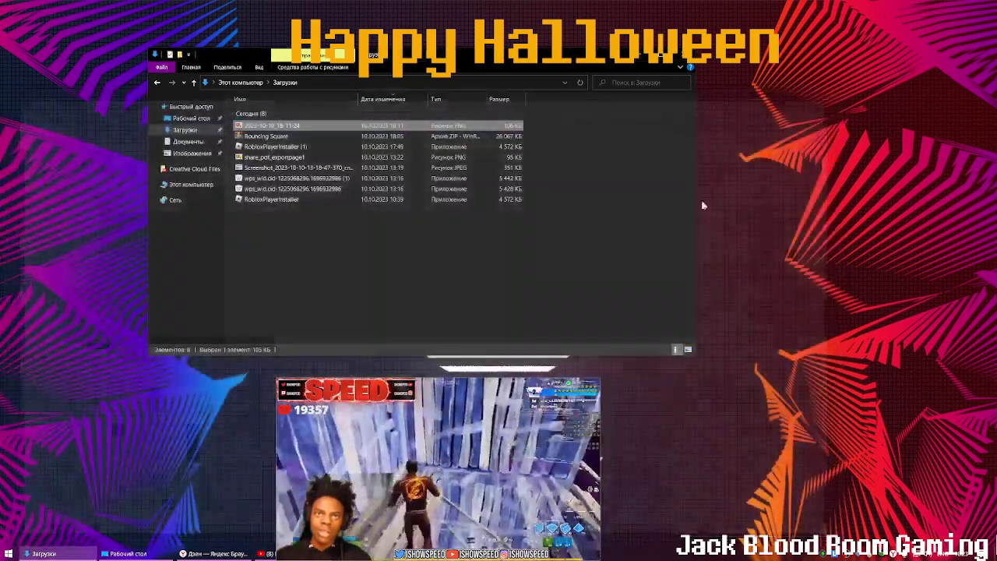
click(214, 554)
drag(438, 469, 612, 372)
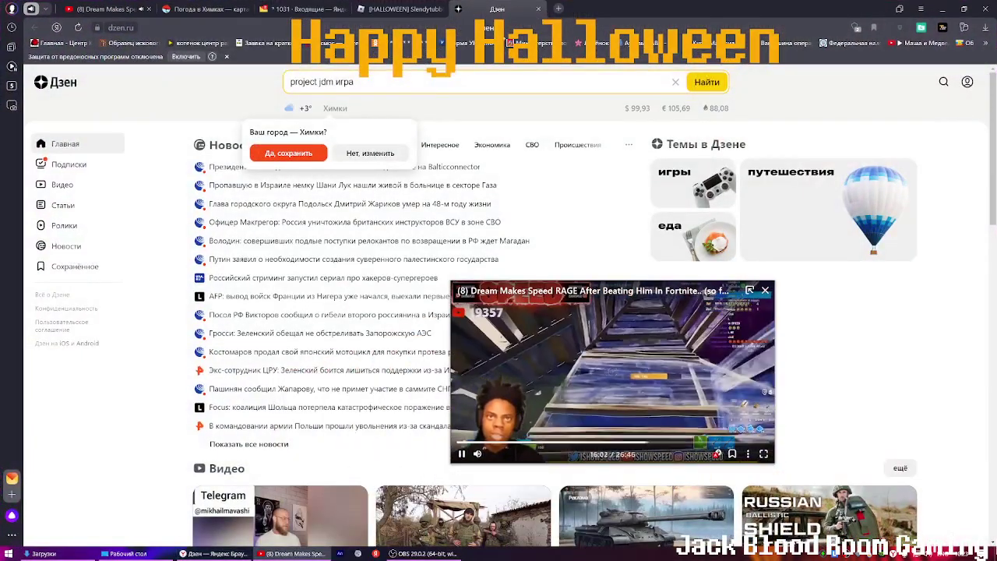
click(12, 27)
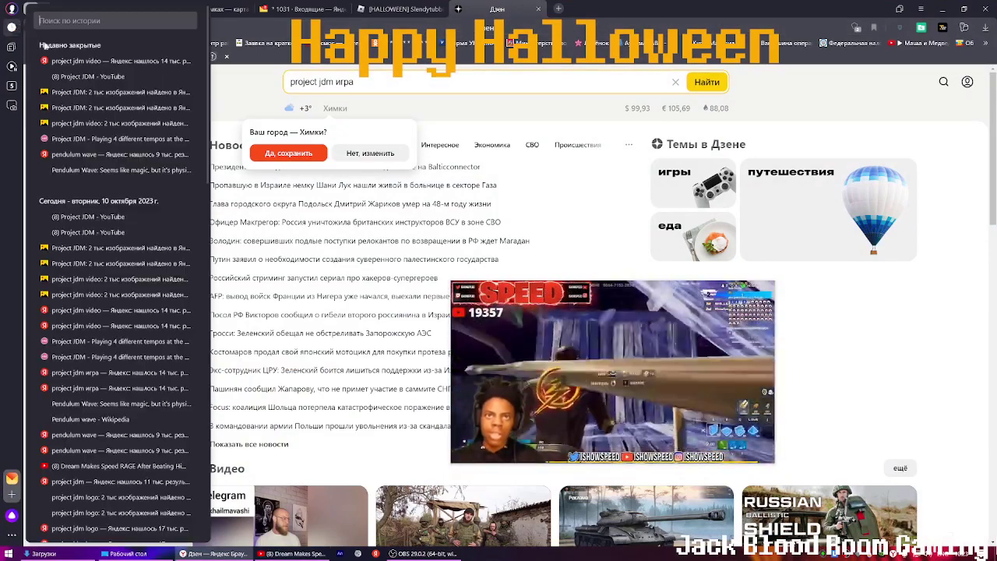
click(84, 222)
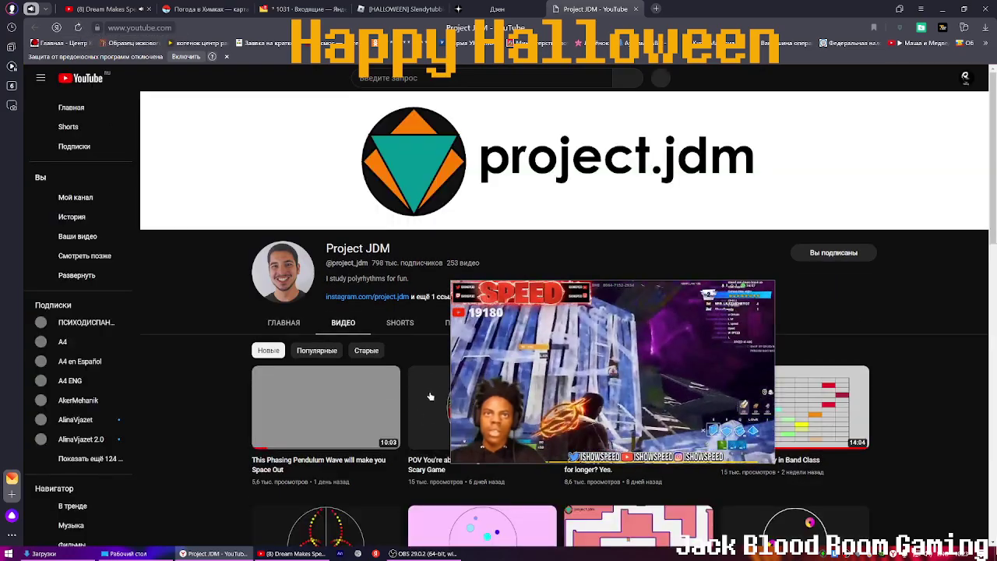
Reposition the floating video just below the Project JDM channel banner and enlarge it
drag(523, 360, 257, 314)
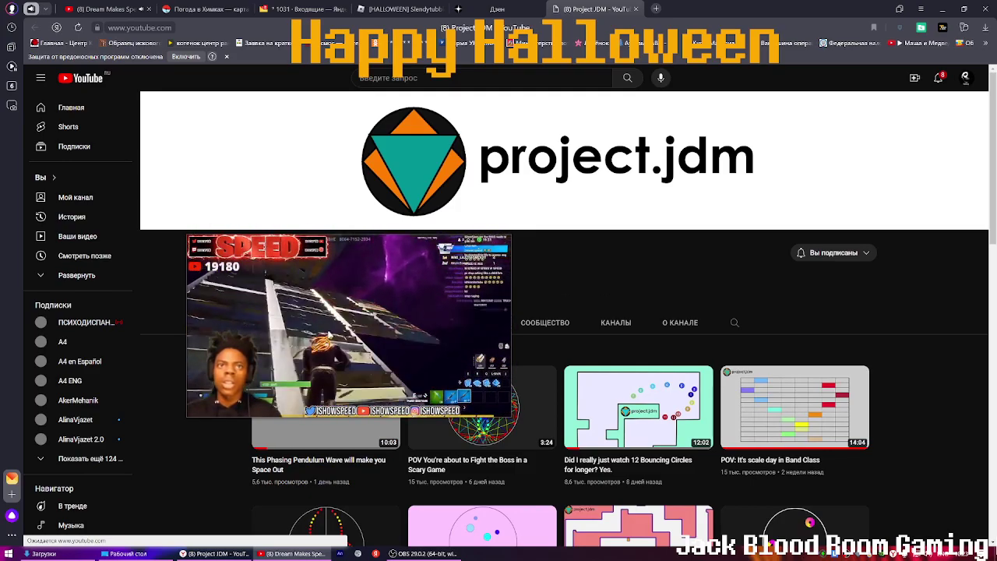
drag(433, 334, 483, 431)
drag(501, 331, 511, 237)
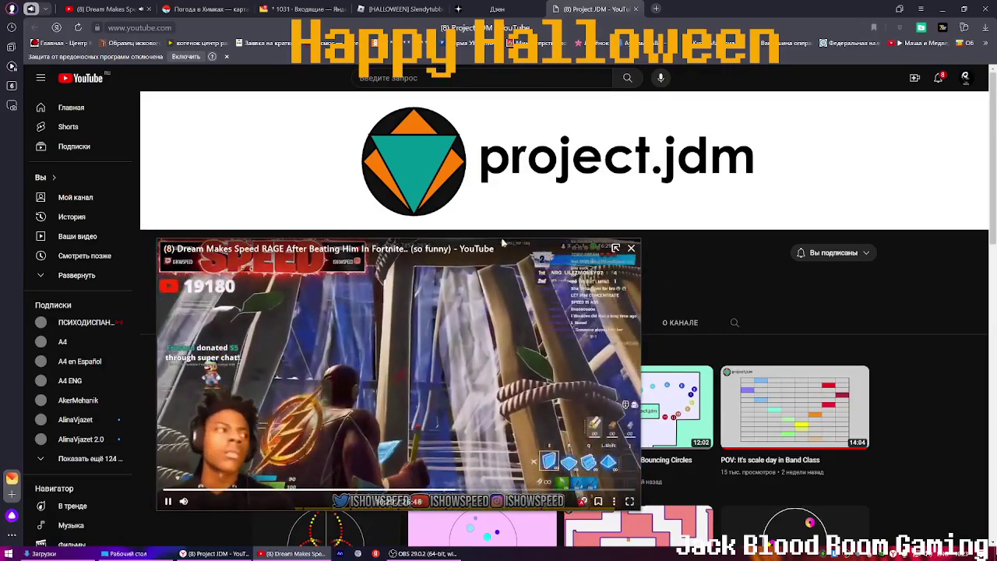